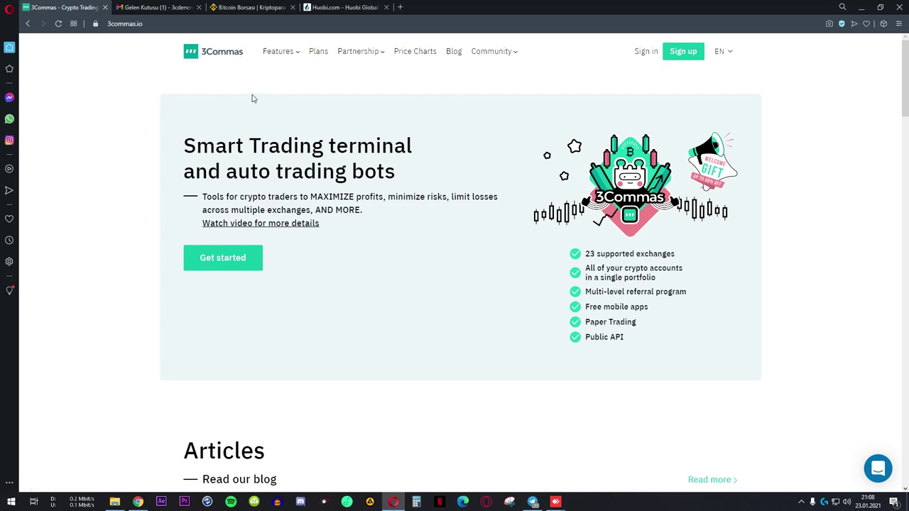
Register a new 3Commas account through the sign-up form and skip the introduction.
left_click(684, 51)
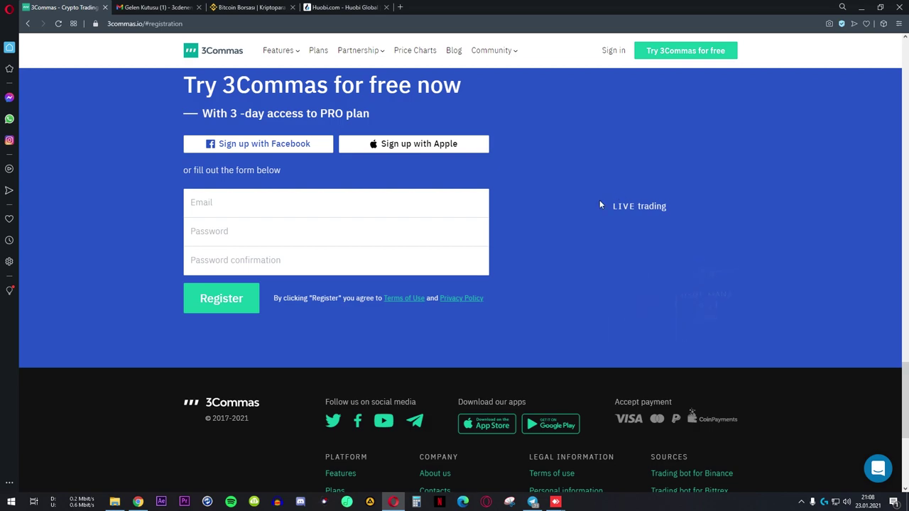
left_click(252, 213)
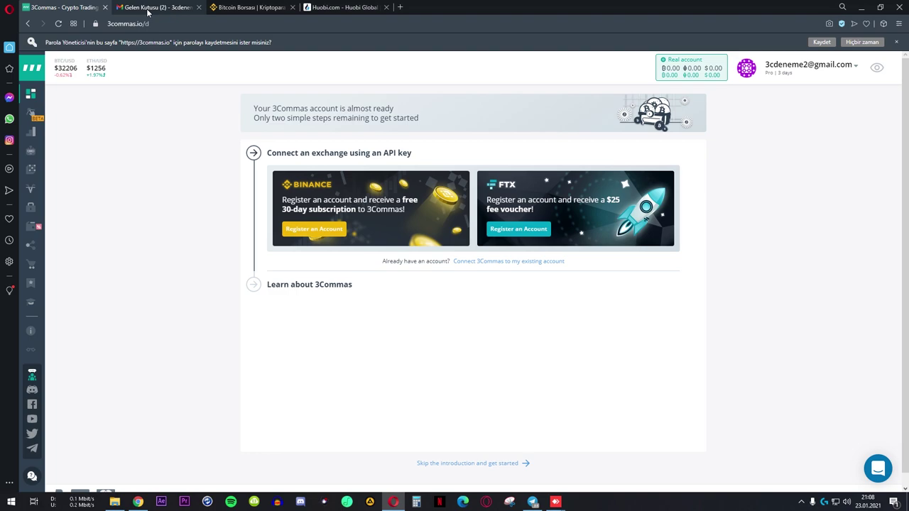
left_click(473, 465)
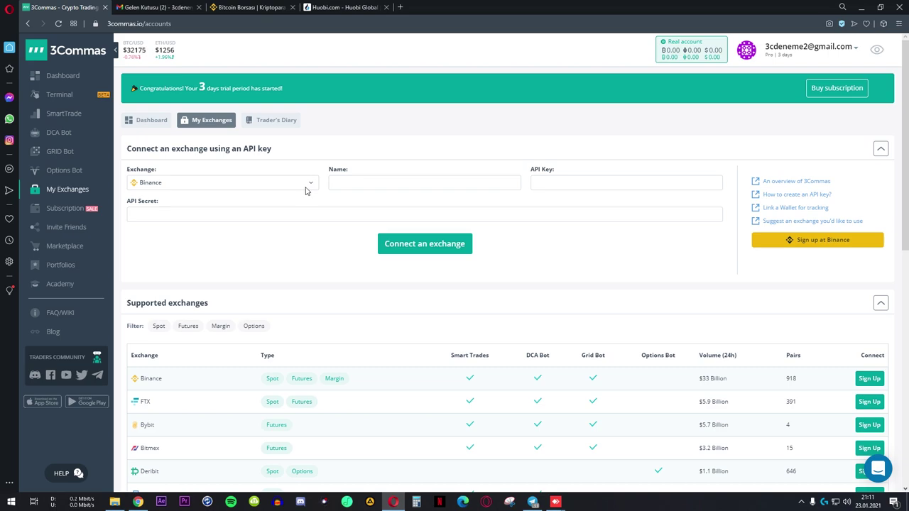
Go to the account dashboard and switch the site to the dark theme.
left_click(105, 68)
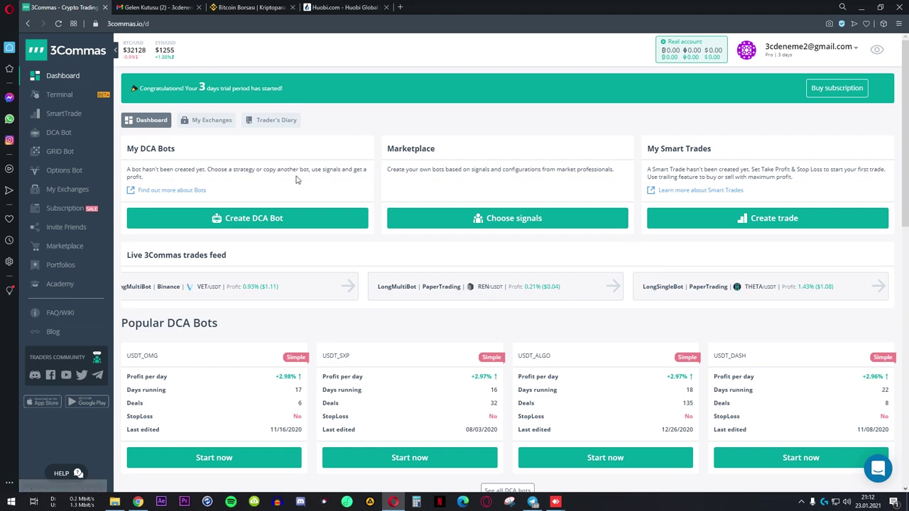
left_click(774, 57)
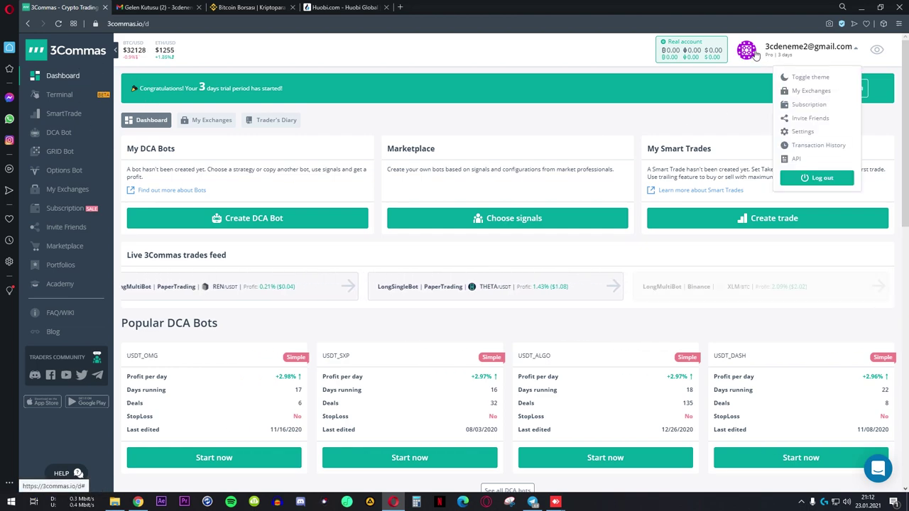
left_click(804, 78)
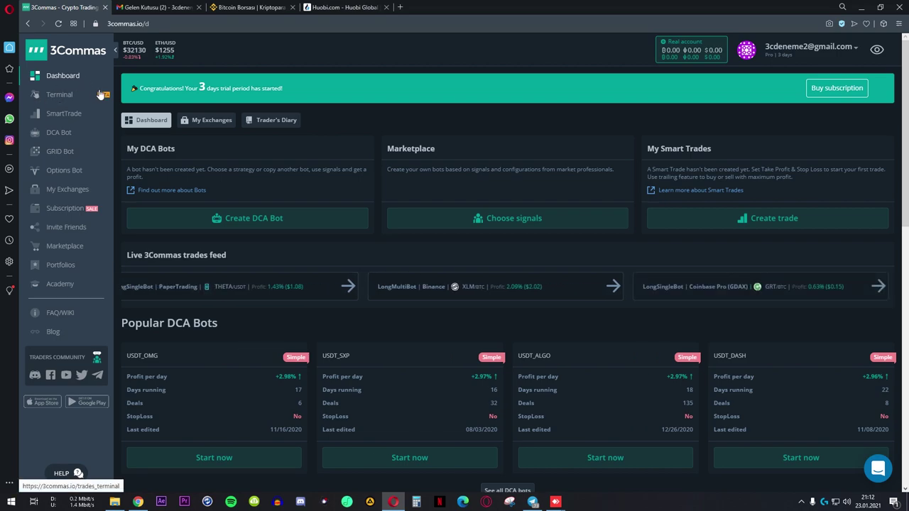
Open SmartTrade and look through its Smart Buy and Buy/Sell order forms.
left_click(69, 118)
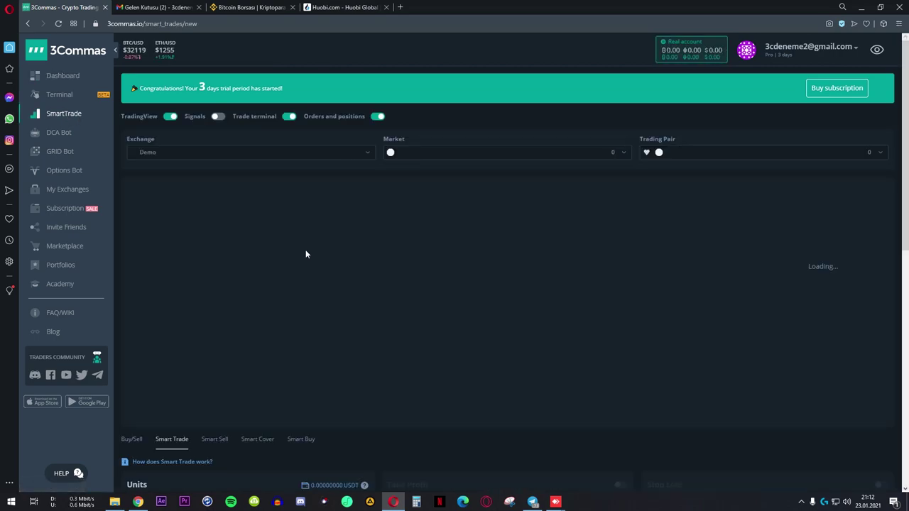
scroll(285, 128, "down", 5)
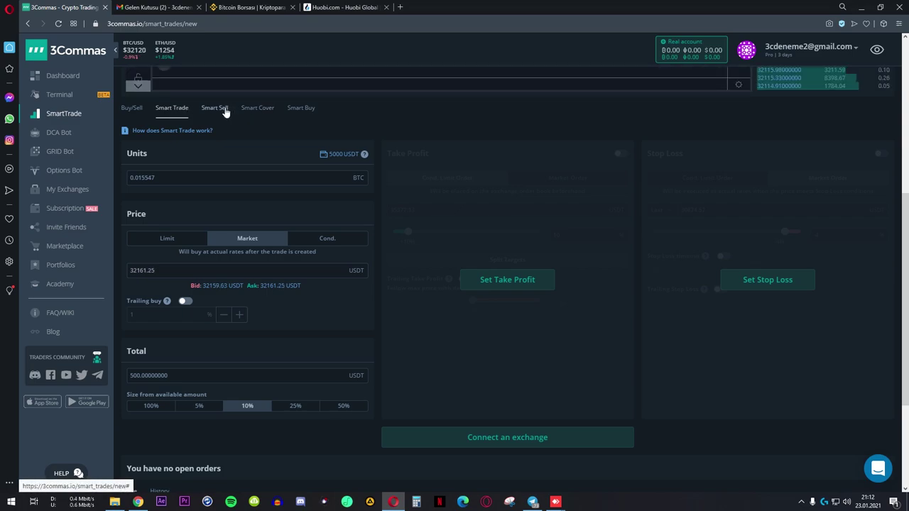
left_click(300, 108)
left_click(132, 108)
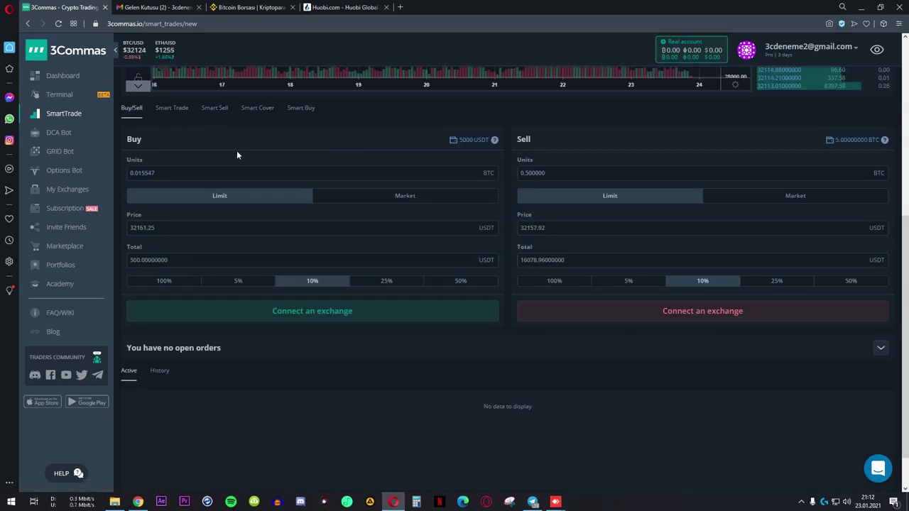
scroll(304, 210, "up", 1)
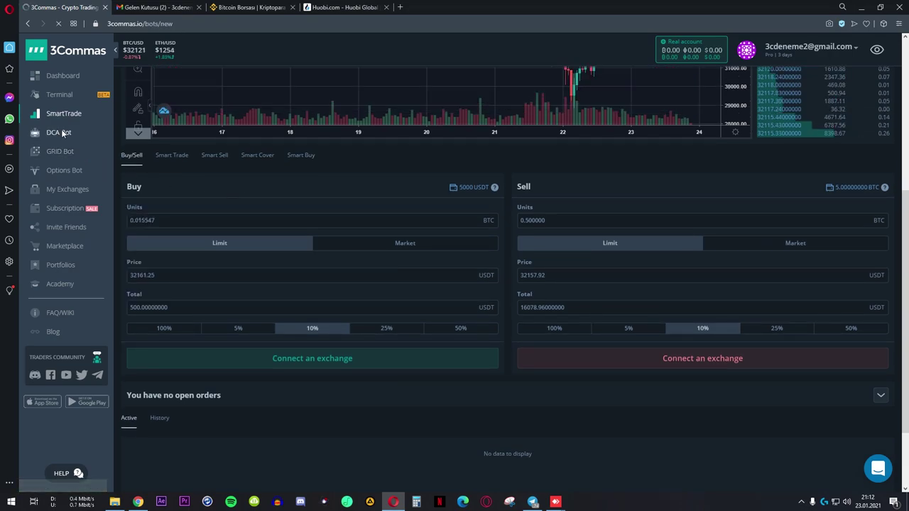
View the DCA Bot setup page and the GRID Bot page with a longer span of its BTC/USDT chart.
left_click(64, 134)
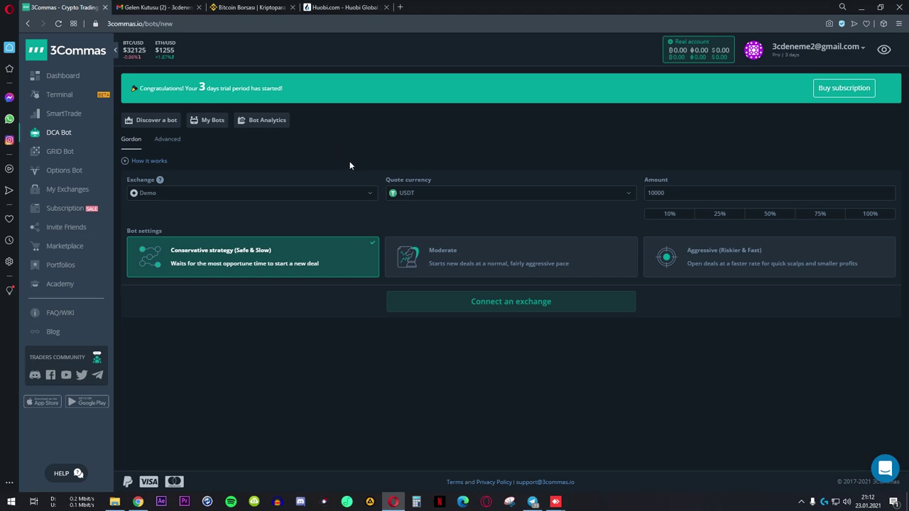
left_click(61, 151)
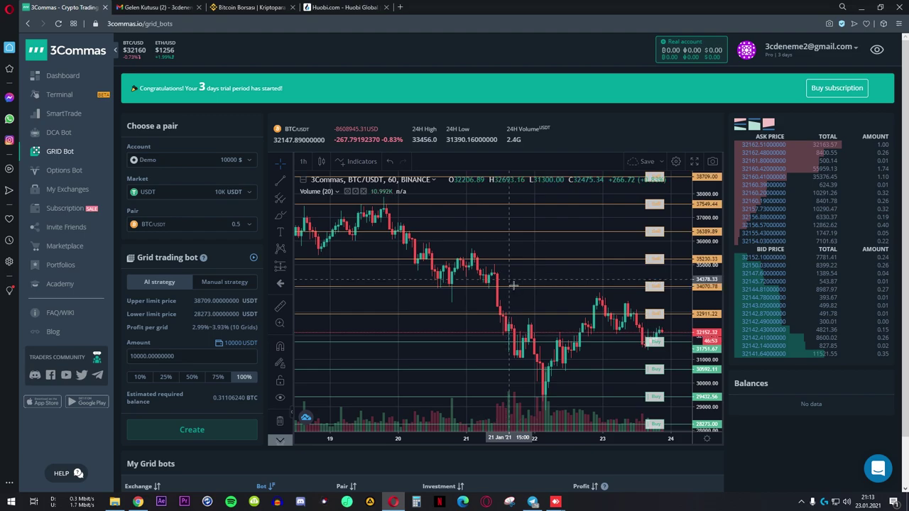
scroll(455, 278, "down", 3)
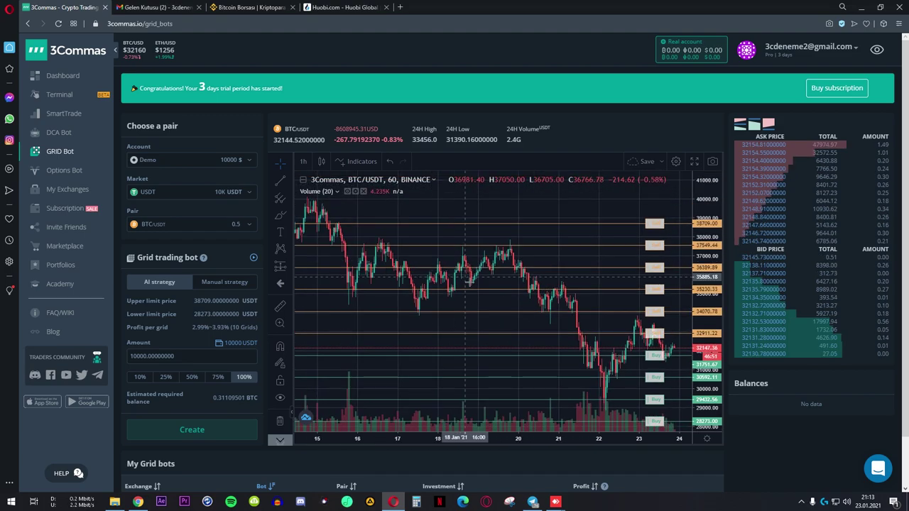
scroll(465, 278, "down", 3)
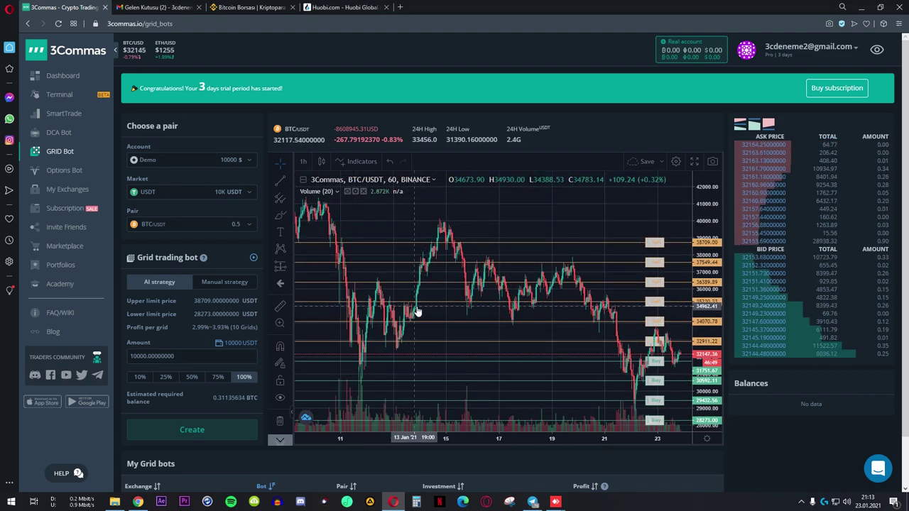
scroll(418, 313, "down", 3)
Examine the supported exchanges table in My Exchanges for market types and which bots each exchange supports.
left_click(63, 188)
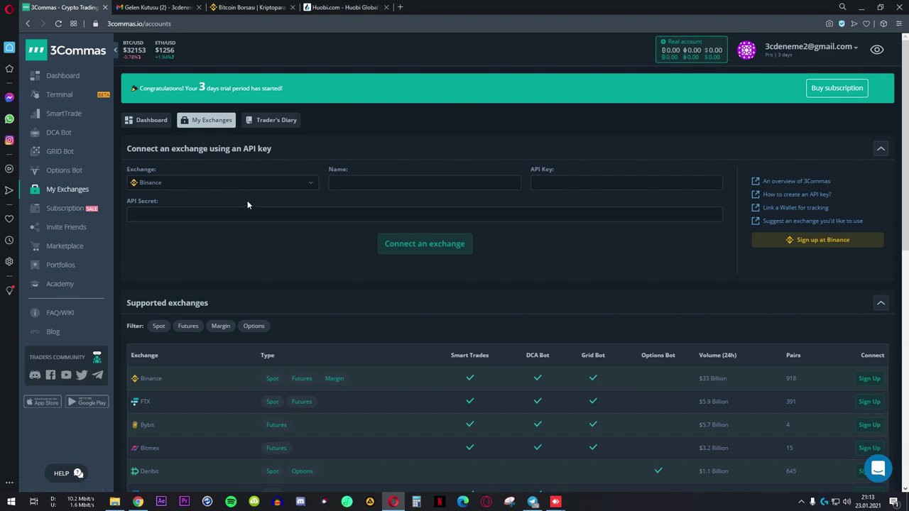
scroll(337, 235, "down", 10)
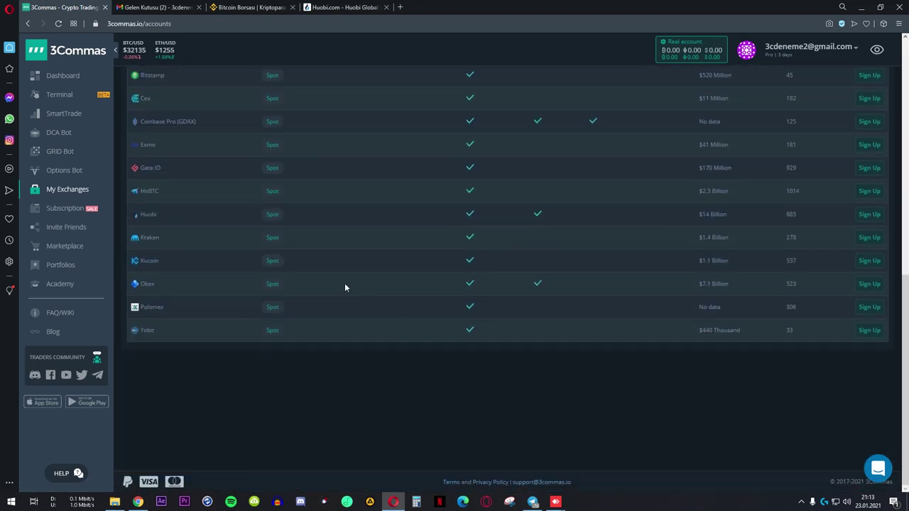
scroll(355, 284, "up", 10)
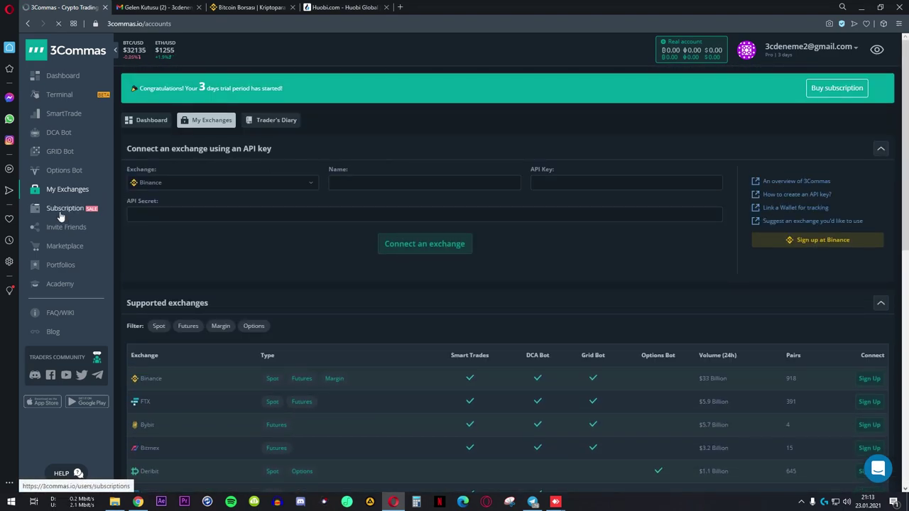
left_click(62, 210)
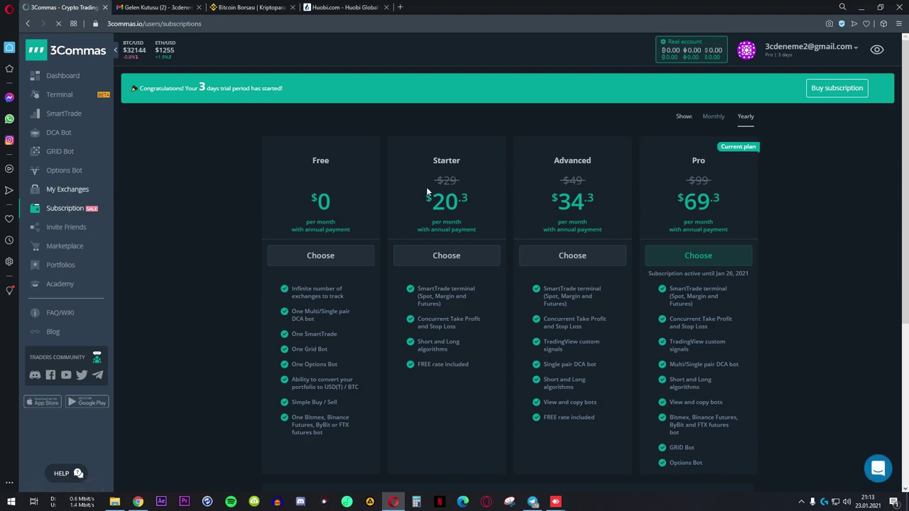
key("alt+Left")
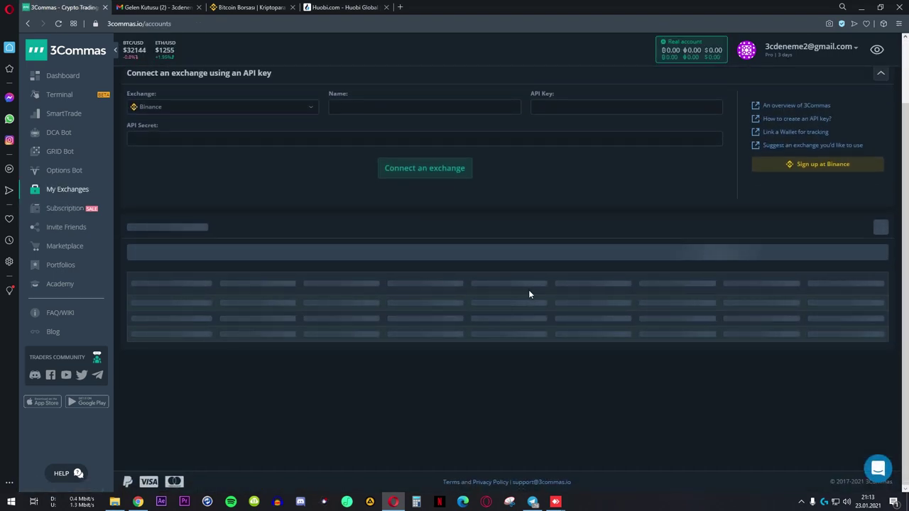
scroll(375, 270, "down", 5)
scroll(373, 352, "down", 2)
scroll(427, 355, "up", 6)
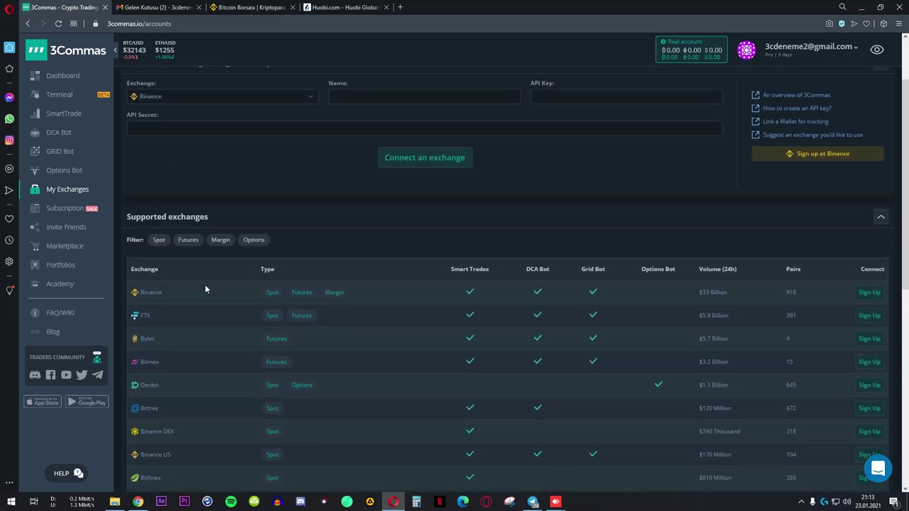
double_click(264, 270)
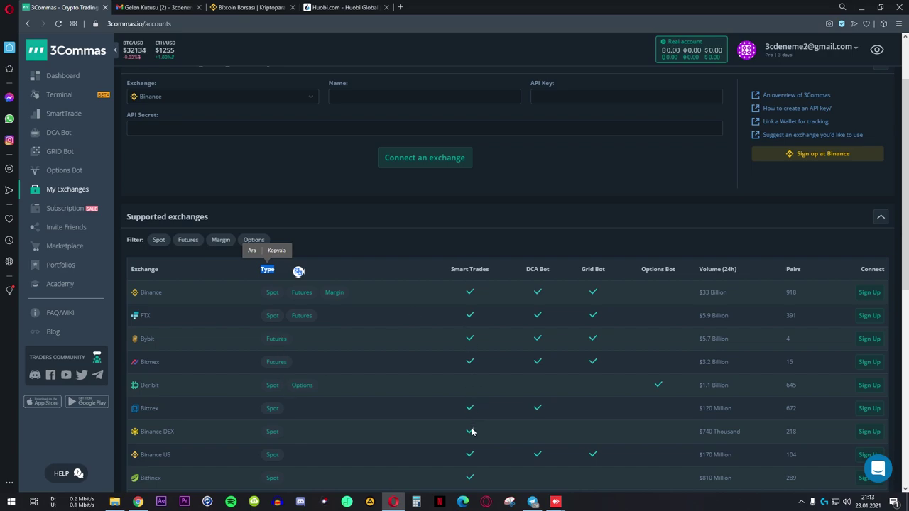
left_click(355, 311)
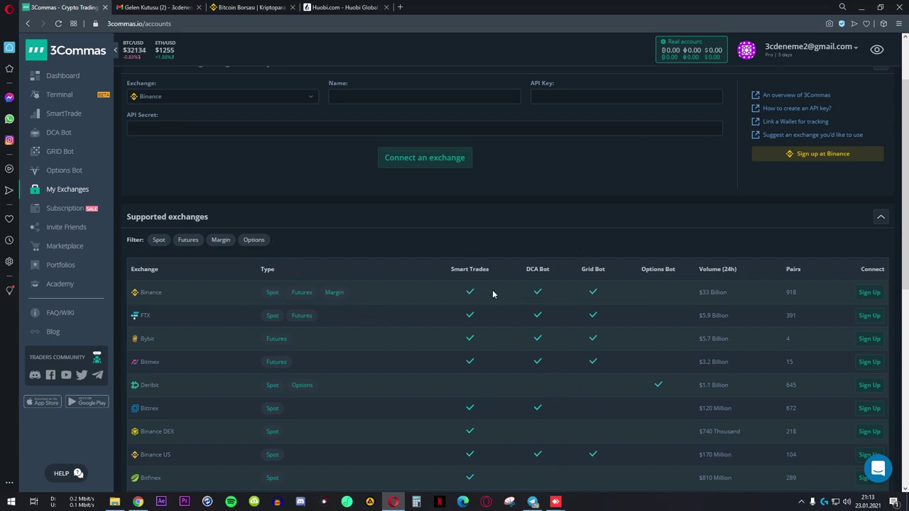
Open the subscription plans and examine the features included in the Pro plan.
left_click(60, 206)
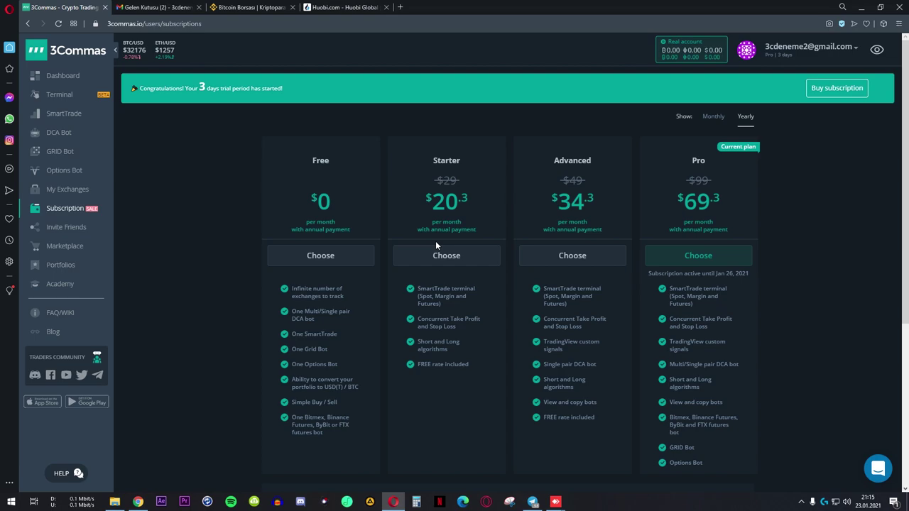
left_click_drag(694, 462, 671, 363)
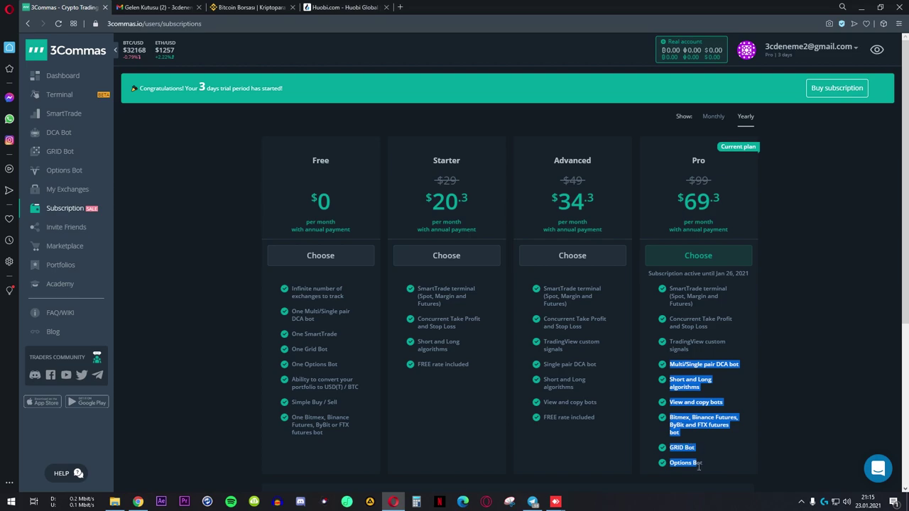
left_click(685, 396)
double_click(686, 385)
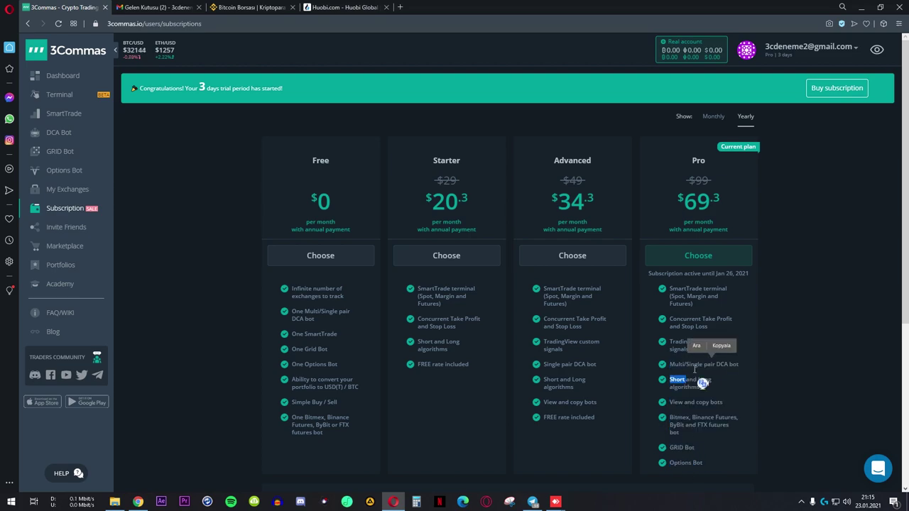
triple_click(728, 368)
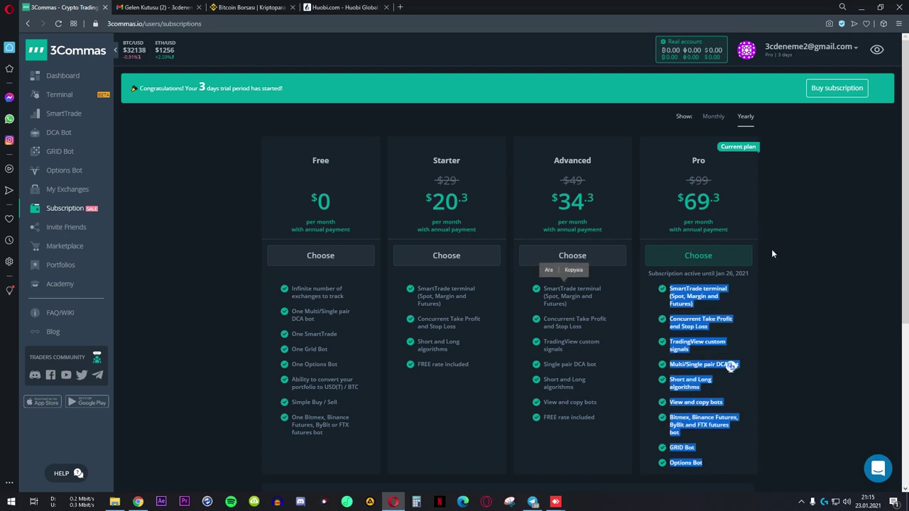
left_click(789, 256)
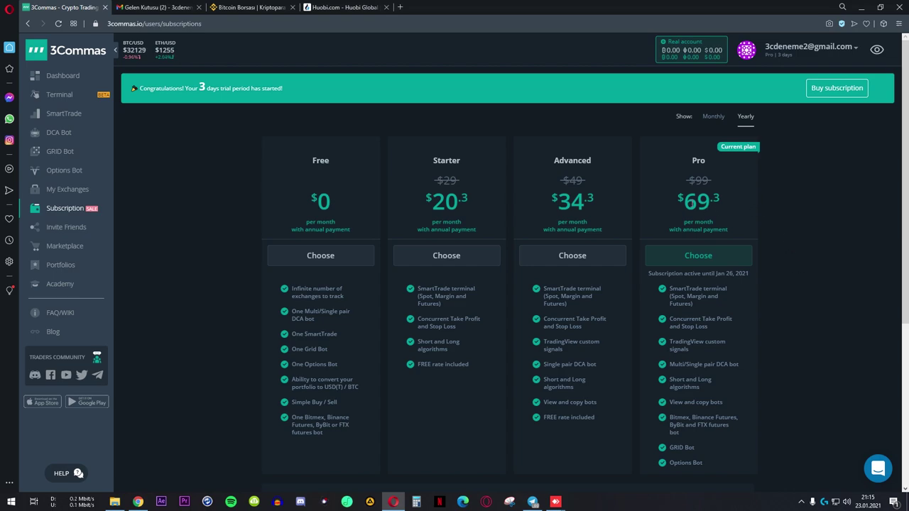
Choose the yearly Pro plan to check the required deposit in the purchase confirmation, then dismiss it.
left_click(687, 257)
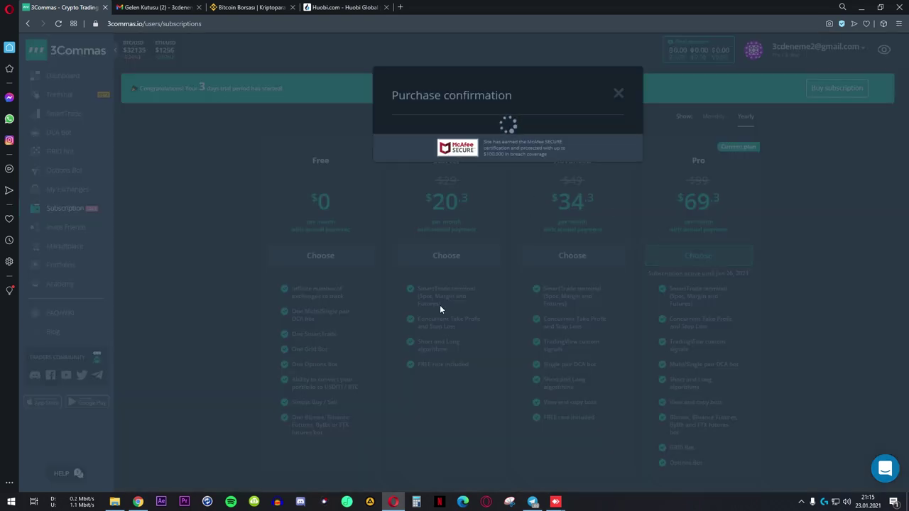
double_click(543, 161)
left_click(526, 162)
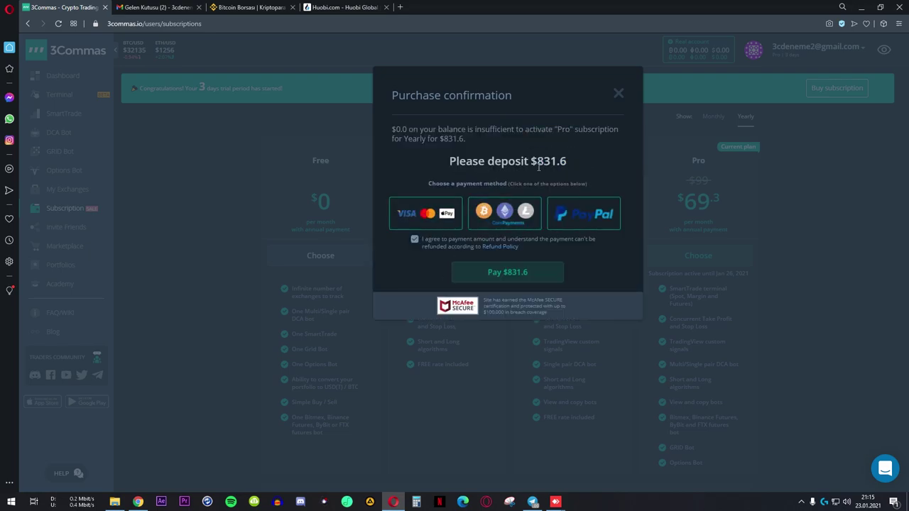
double_click(513, 162)
triple_click(576, 168)
left_click(572, 153)
triple_click(568, 168)
left_click(584, 162)
triple_click(527, 164)
left_click(717, 200)
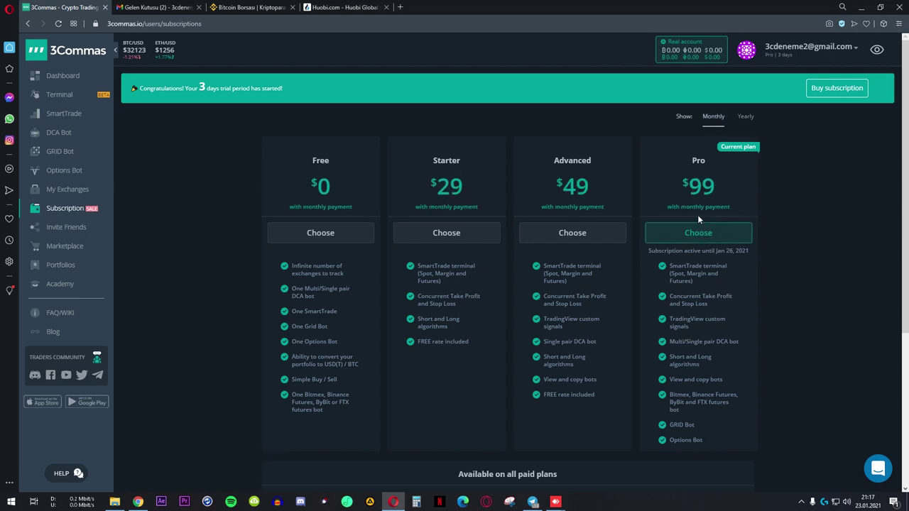
Compare the DCA bot feature of the Advanced plan with that of the Pro plan.
triple_click(574, 348)
left_click(560, 344)
triple_click(559, 342)
left_click_drag(599, 339, 557, 342)
left_click(711, 346)
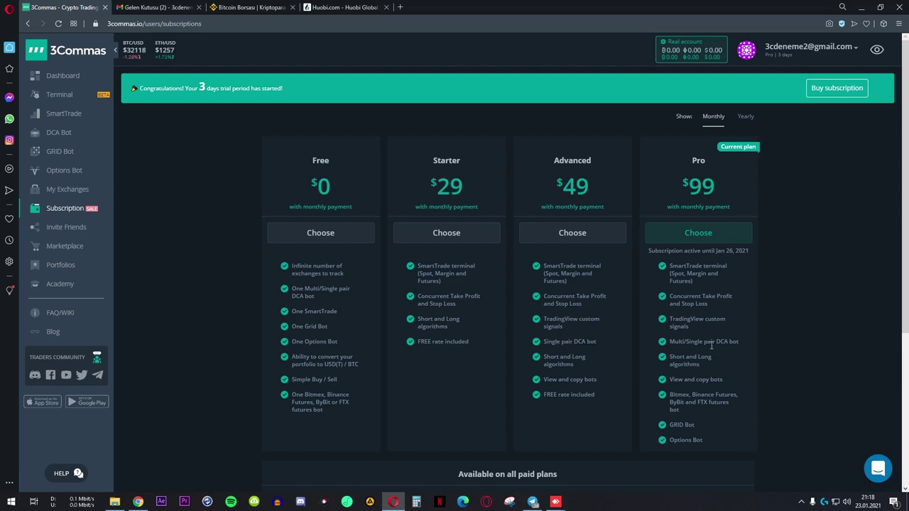
triple_click(594, 343)
left_click(566, 348)
triple_click(576, 347)
left_click(594, 346)
left_click_drag(551, 342, 600, 346)
left_click(570, 347)
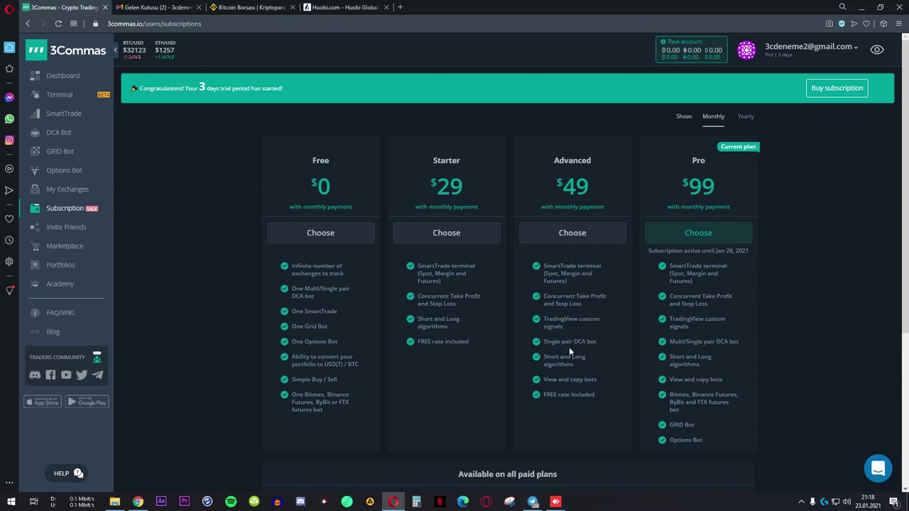
double_click(679, 342)
left_click(801, 206)
Compare yearly and monthly plan pricing, and view the promo code, billing and subscription history sections.
left_click(745, 116)
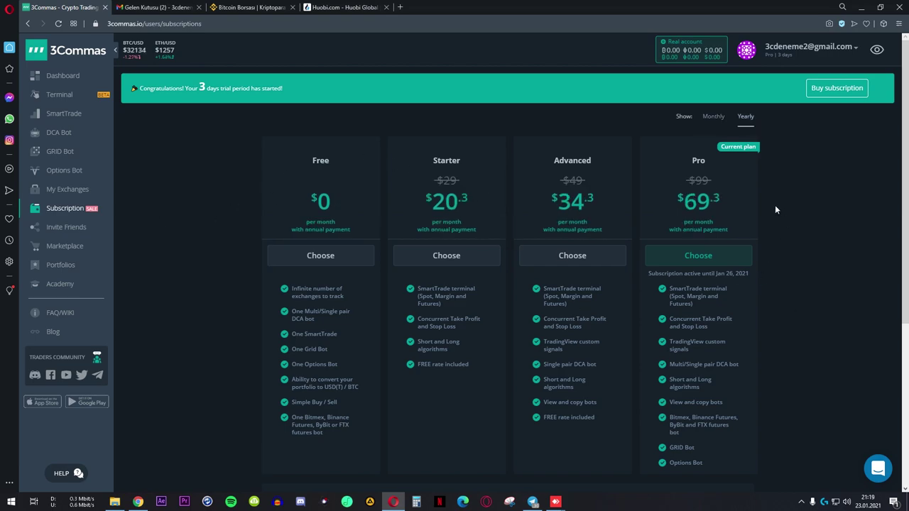
left_click(714, 116)
scroll(697, 321, "down", 2)
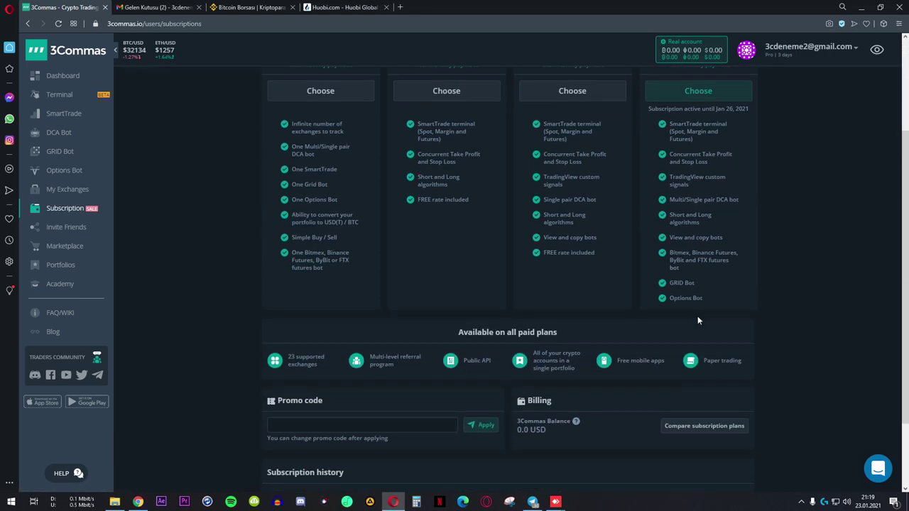
scroll(414, 337, "down", 2)
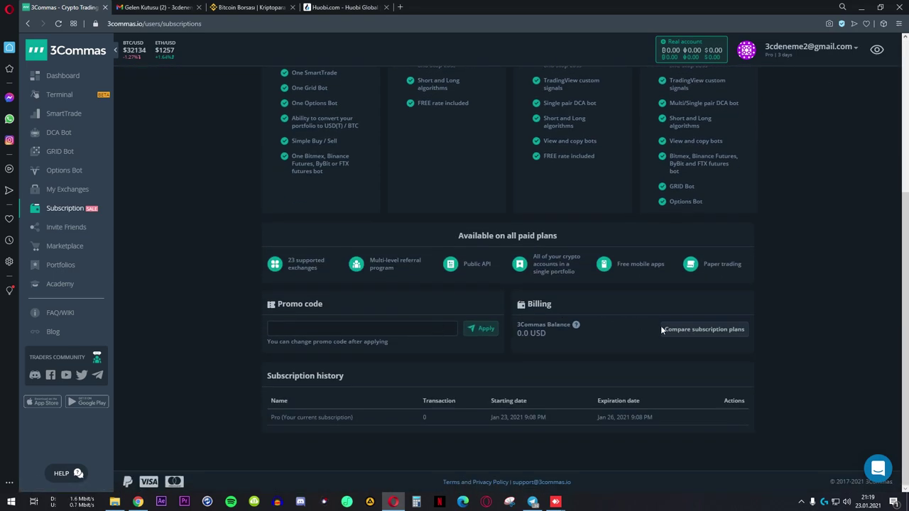
View the Invite Friends referral page, and browse the trading signals listed in the Marketplace.
scroll(550, 346, "up", 5)
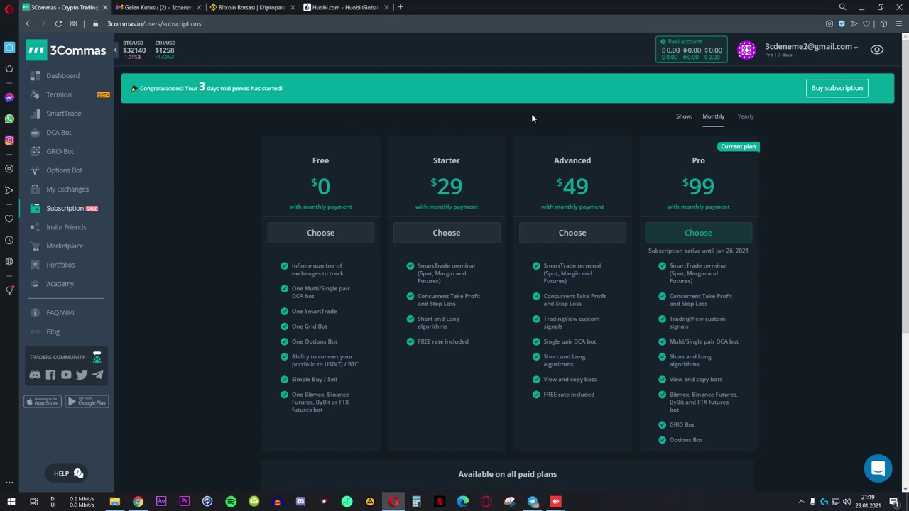
left_click(69, 228)
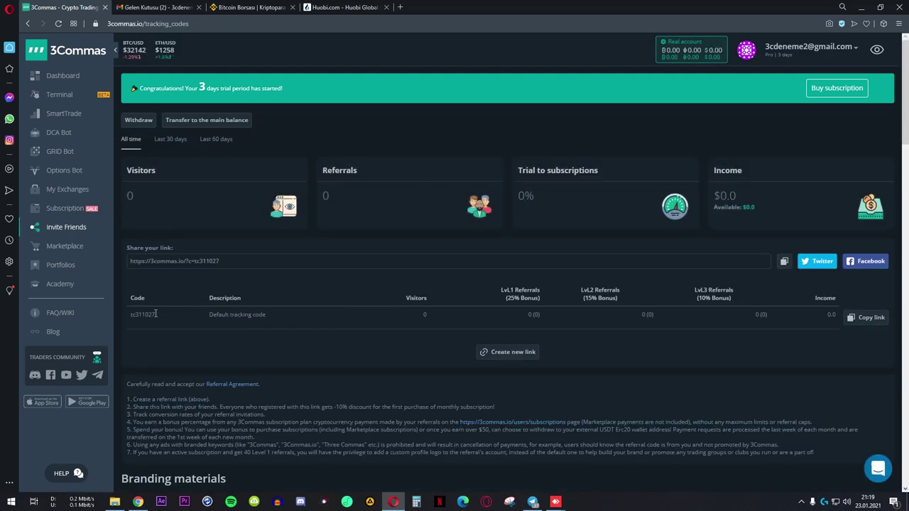
left_click(64, 247)
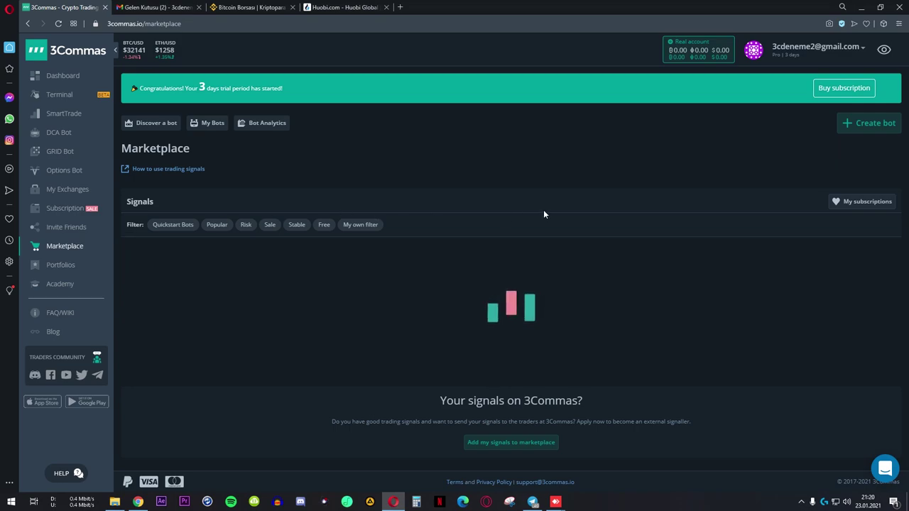
scroll(619, 203, "down", 9)
scroll(606, 262, "up", 10)
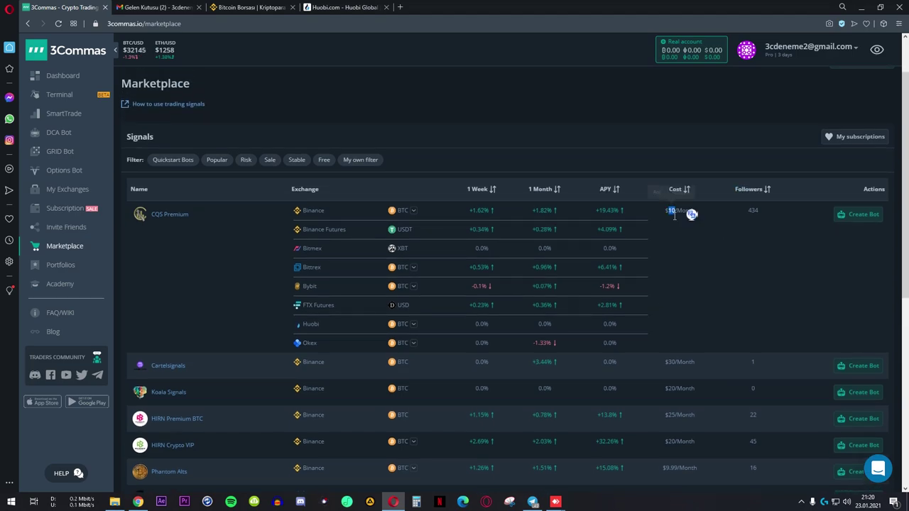
Sort the Marketplace signals by most followers, and expand the Binance currency lists of HIRN Crypto Free and CQS Free.
left_click(754, 191)
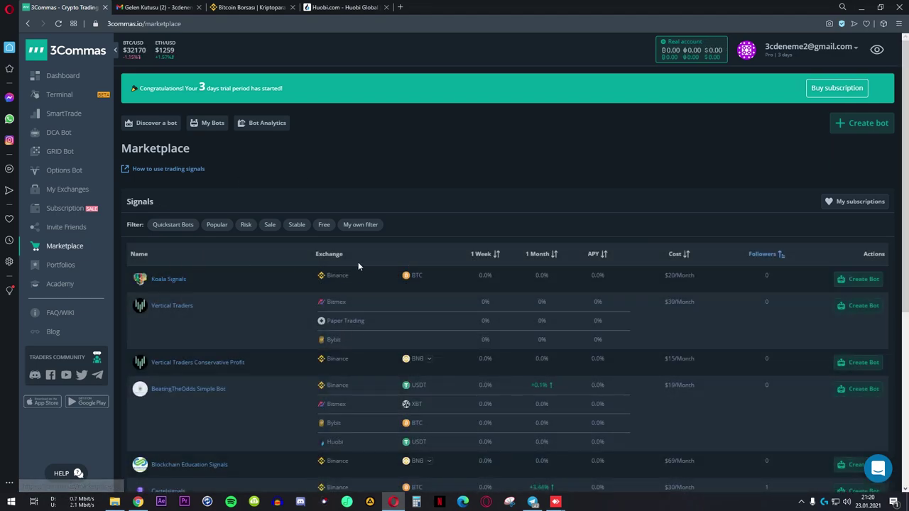
left_click(766, 256)
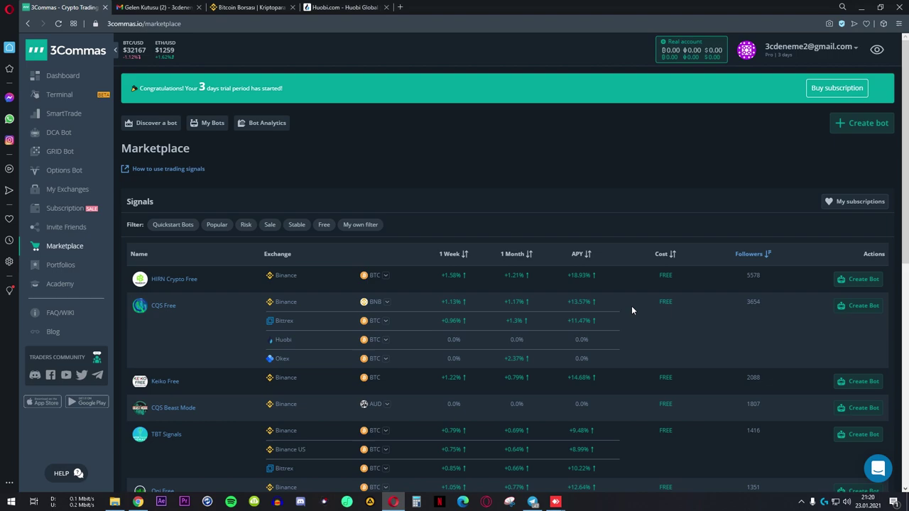
left_click(387, 276)
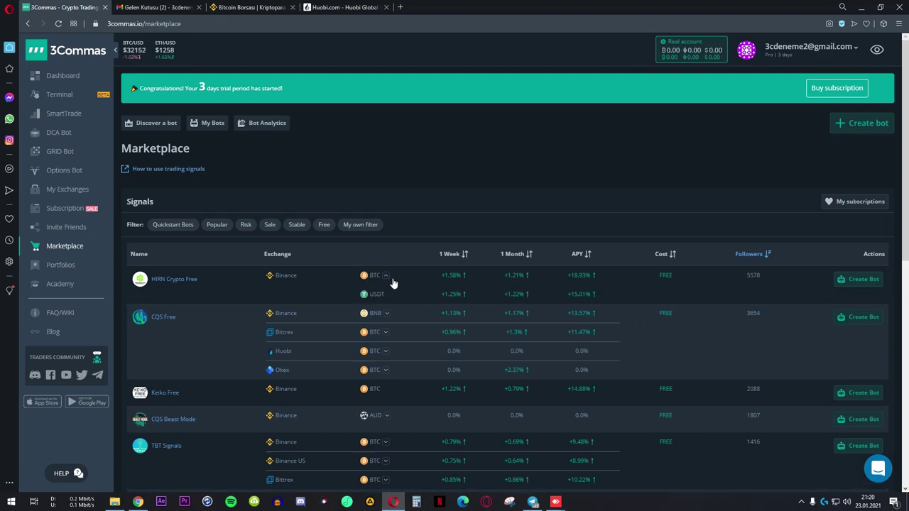
left_click(386, 314)
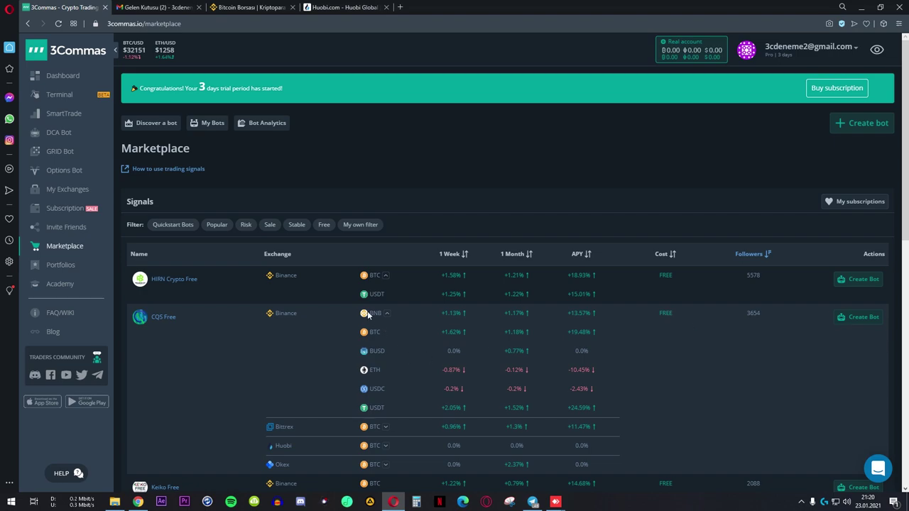
Compare the BTC and USDT results of CQS Free on Binance, and review the other signals in the list.
double_click(377, 408)
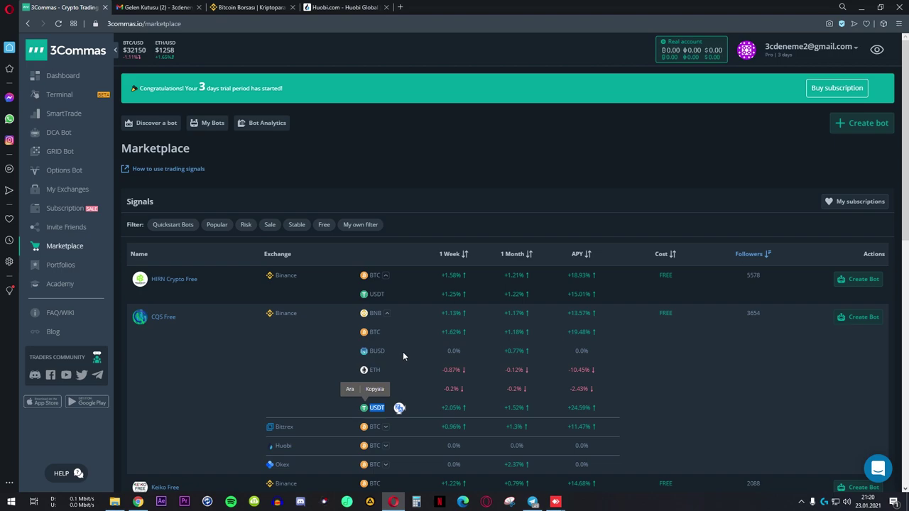
double_click(375, 333)
double_click(377, 408)
left_click(426, 367)
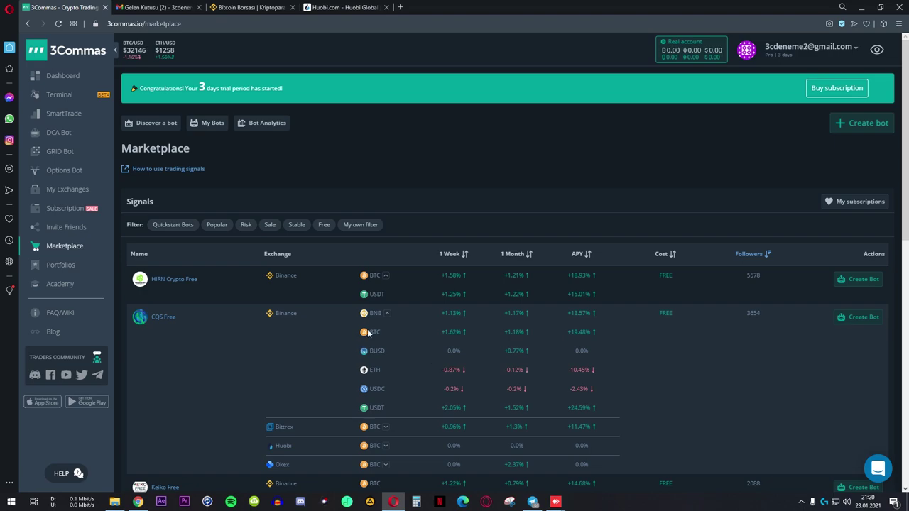
scroll(605, 344, "down", 3)
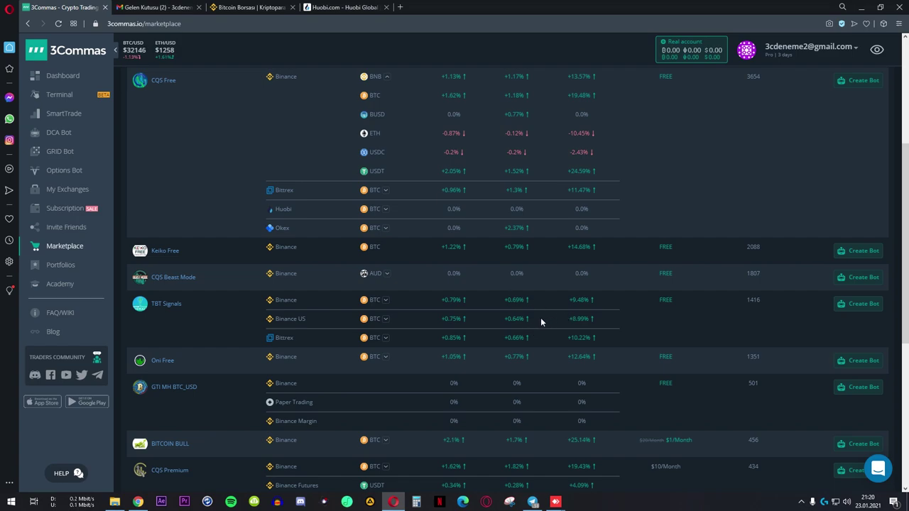
scroll(541, 320, "up", 3)
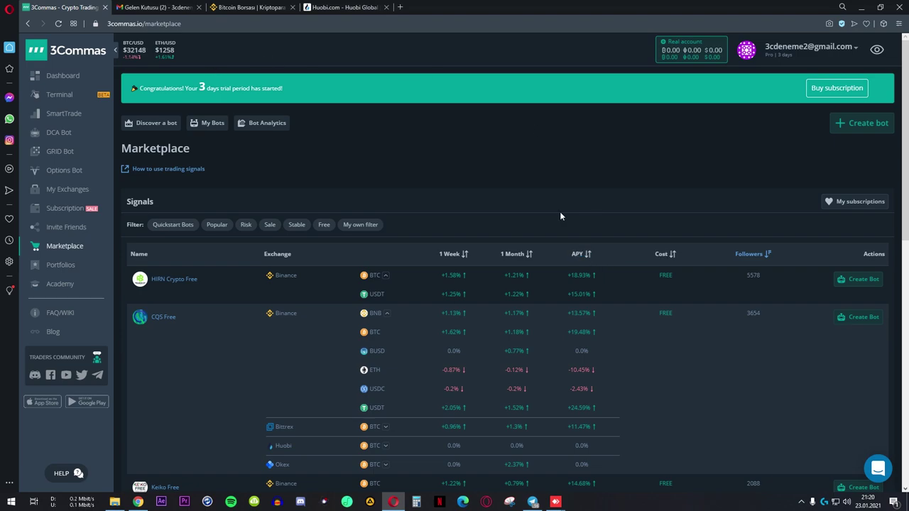
Open the Portfolios section and browse the coin allocations and profit charts of the public portfolios.
left_click(67, 264)
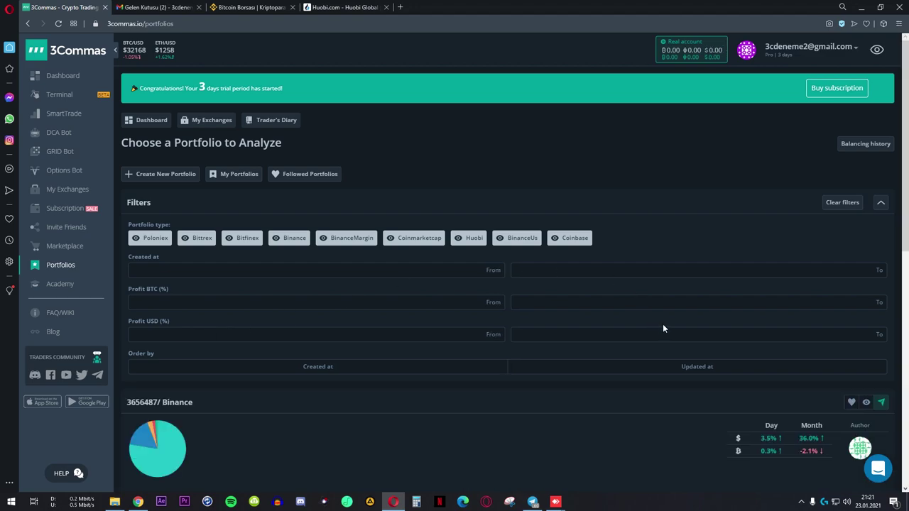
scroll(440, 398, "down", 3)
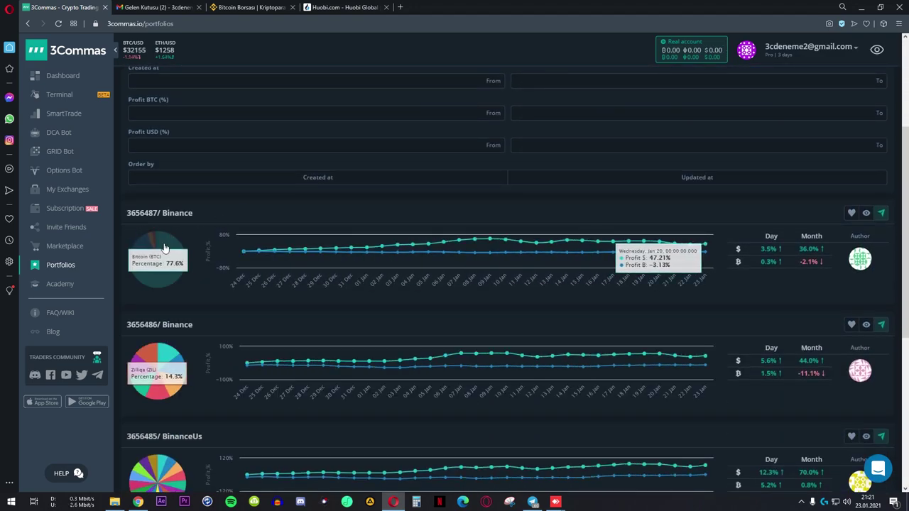
scroll(203, 295, "down", 3)
scroll(202, 294, "down", 3)
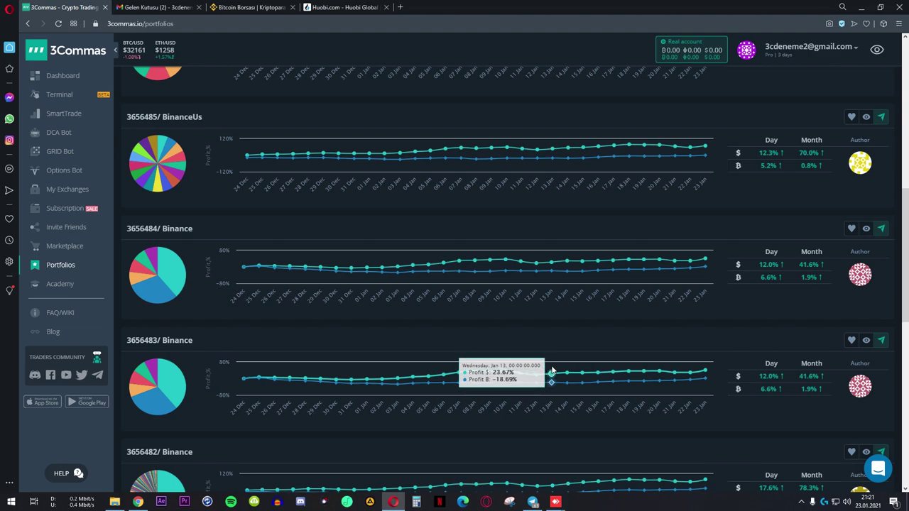
scroll(526, 365, "down", 3)
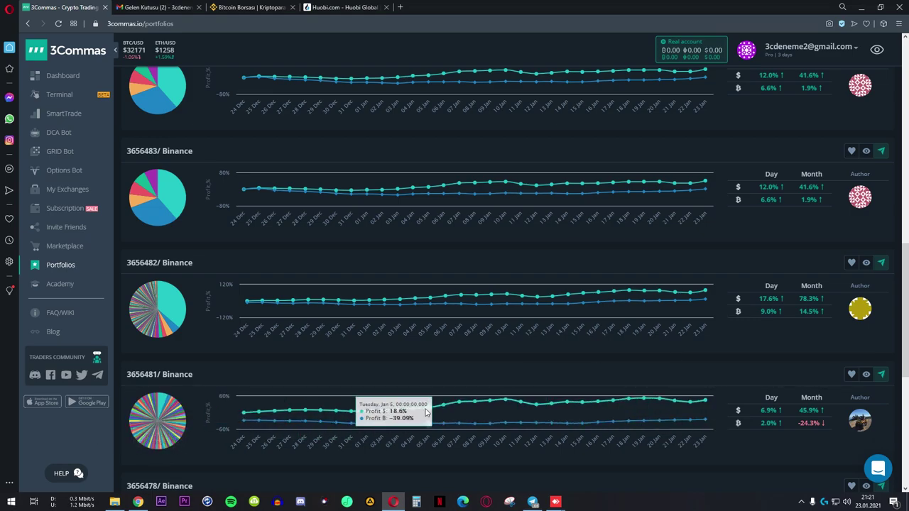
scroll(423, 353, "down", 4)
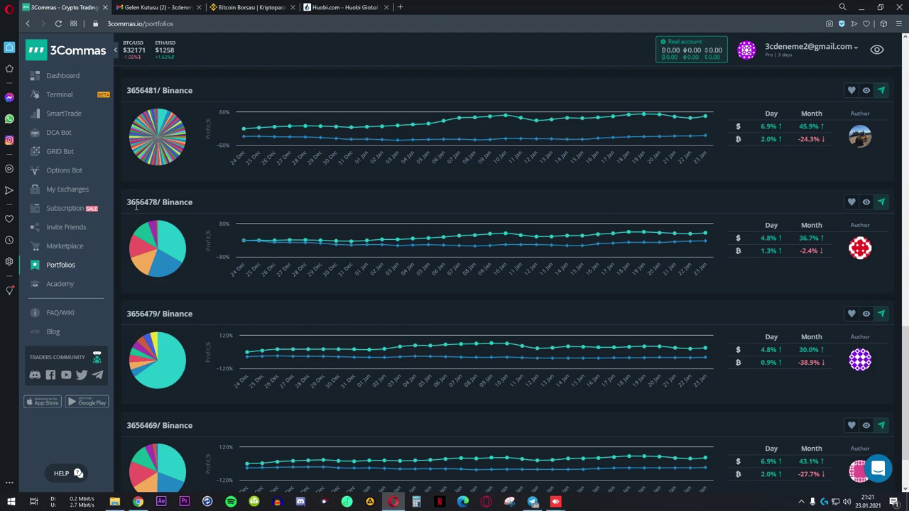
Examine the allocation and profit chart of the Binance portfolio 3656478, and compare it with the other listed portfolios.
left_click_drag(127, 202, 194, 204)
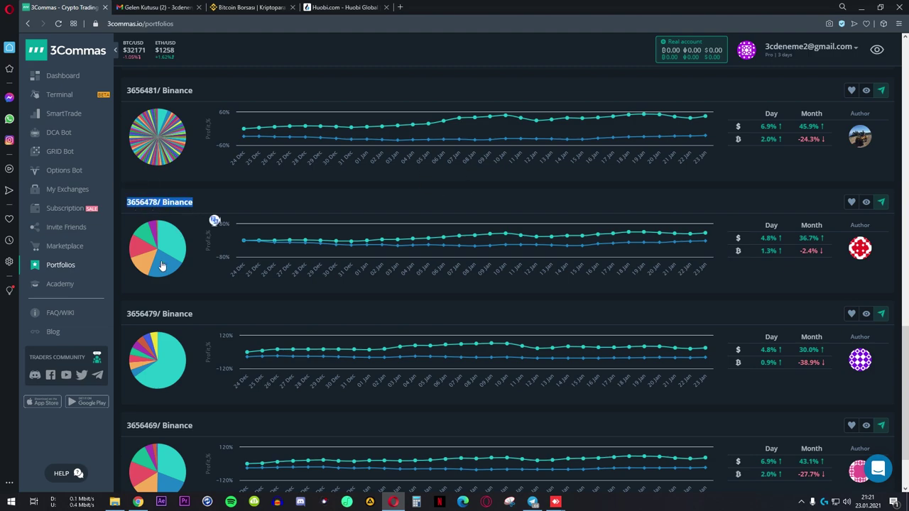
left_click(211, 234)
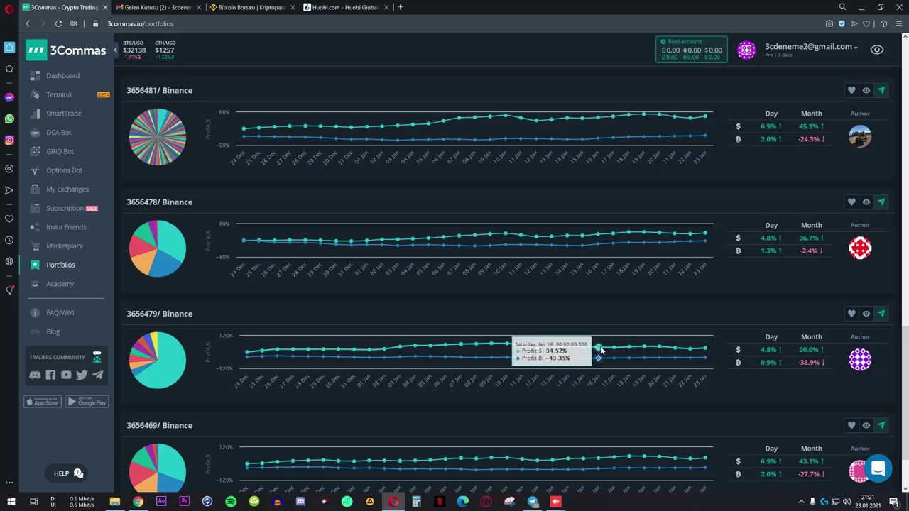
scroll(294, 355, "down", 1)
scroll(313, 341, "up", 8)
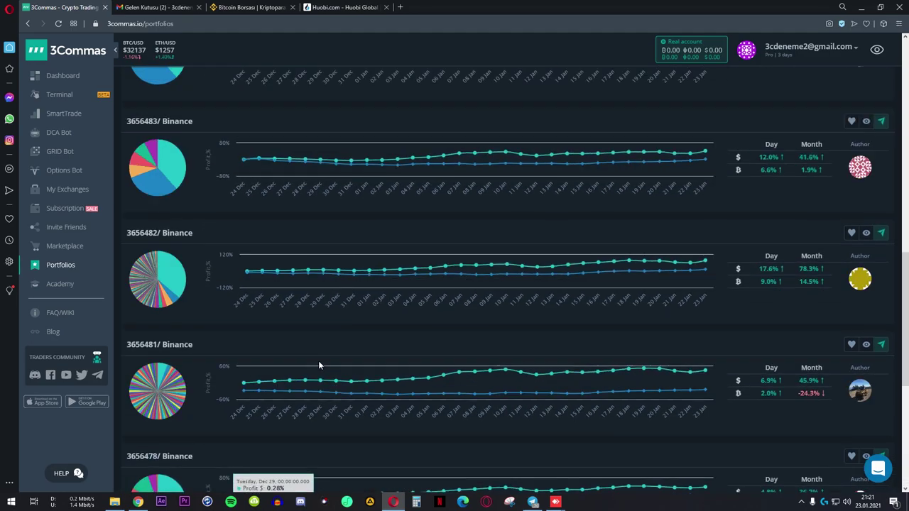
scroll(330, 332, "up", 10)
scroll(331, 334, "down", 10)
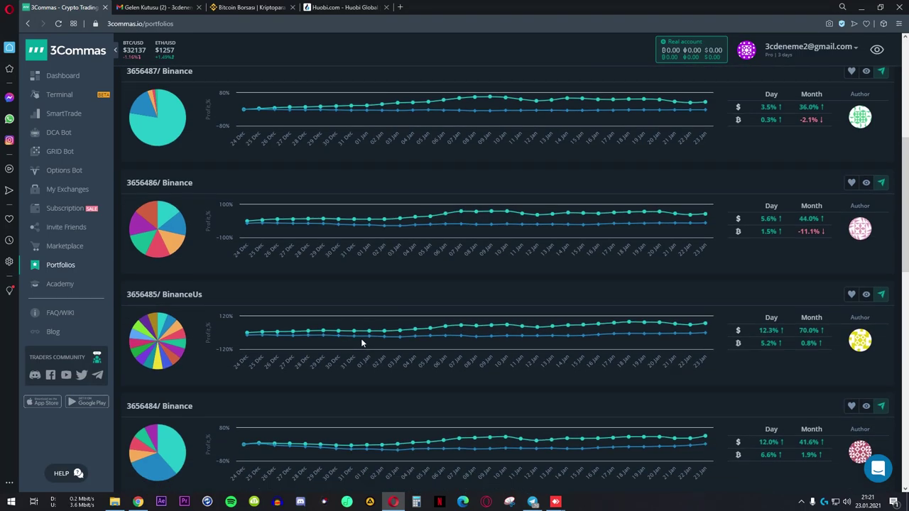
Compare the daily dollar profits of the first three portfolios, and try to copy the BinanceUs portfolio 3656485.
double_click(768, 219)
double_click(768, 107)
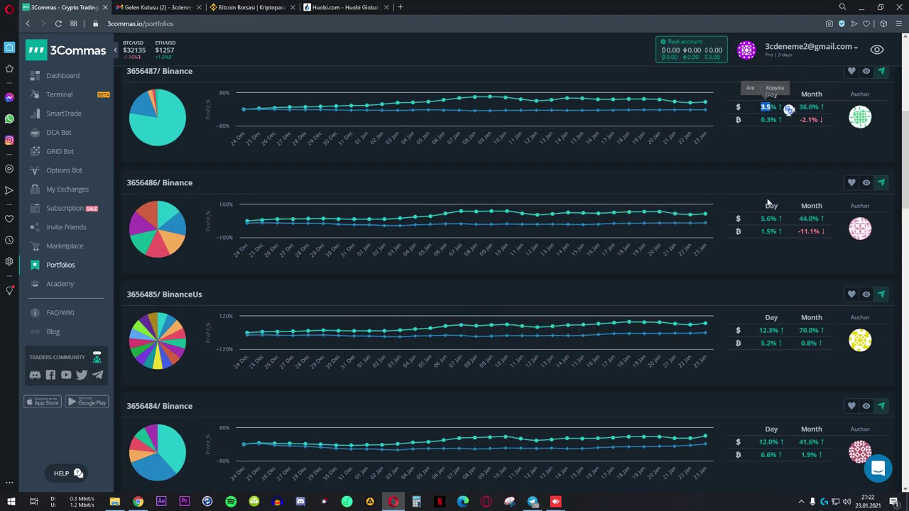
double_click(770, 331)
left_click(881, 296)
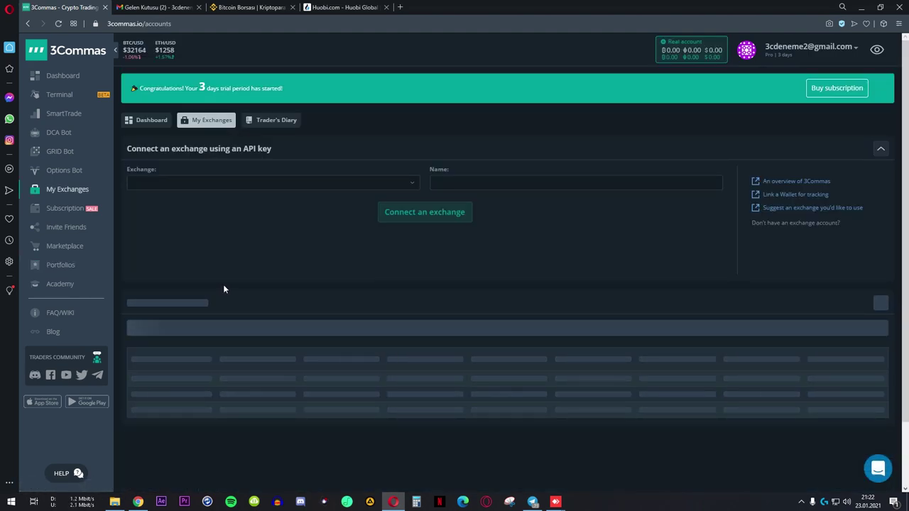
scroll(327, 253, "down", 1)
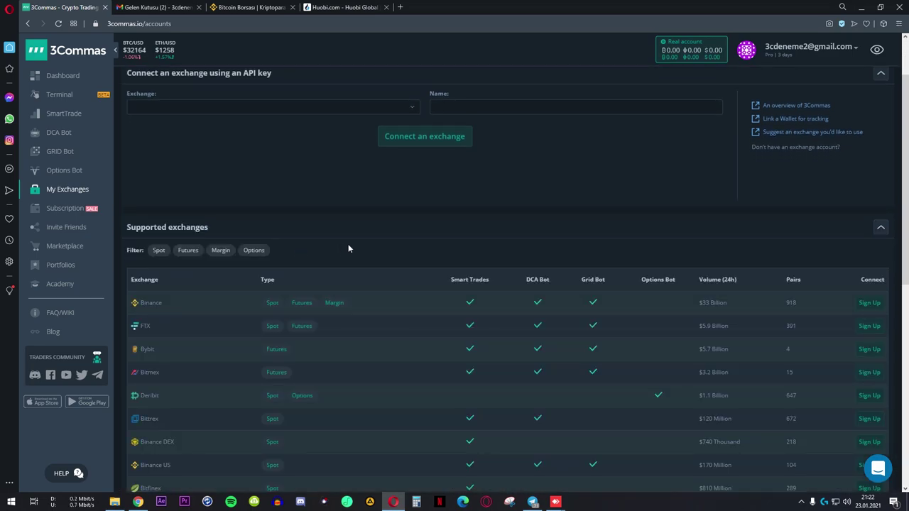
scroll(410, 240, "up", 1)
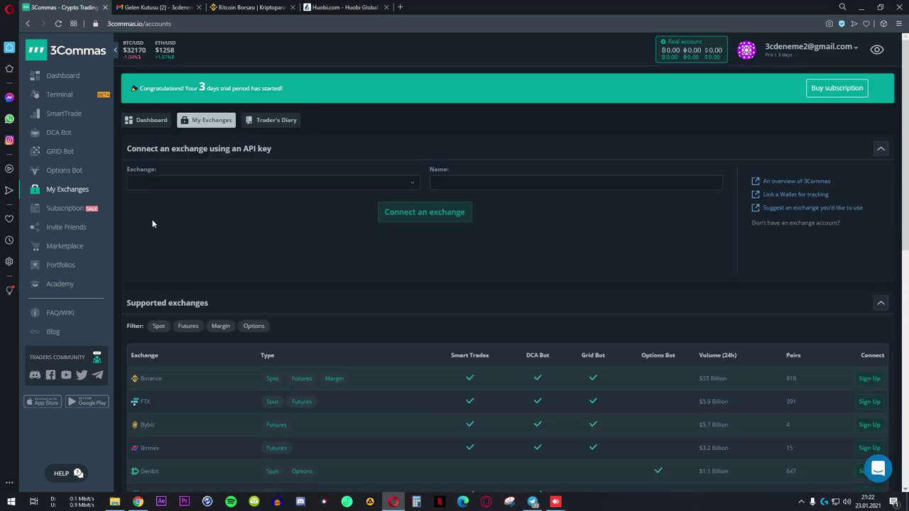
Return to the dashboard, open My Exchanges and look through the exchanges that can be connected, keeping Binance selected.
left_click(70, 80)
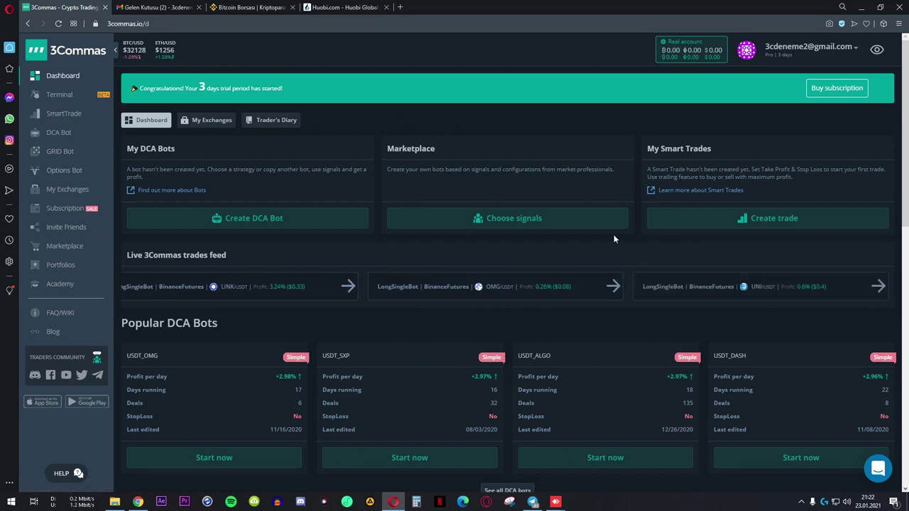
left_click(212, 120)
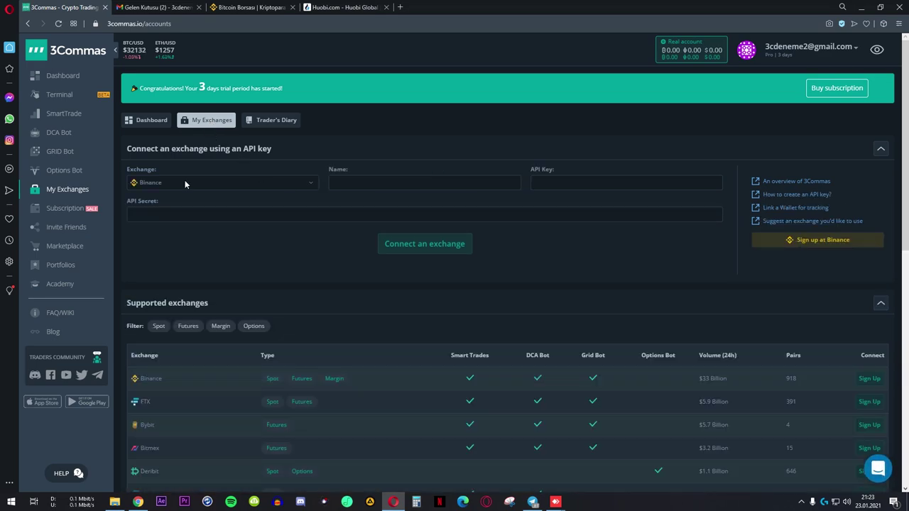
left_click(186, 183)
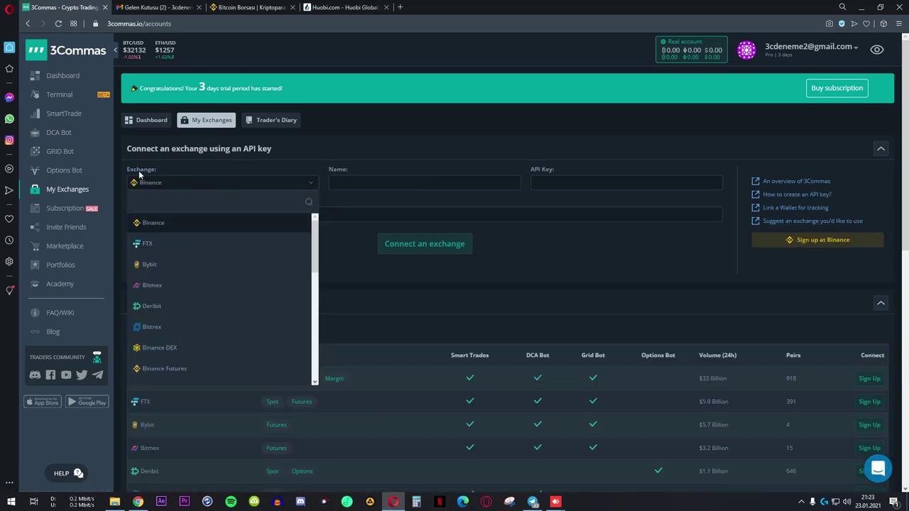
scroll(246, 160, "down", 1)
scroll(175, 213, "down", 2)
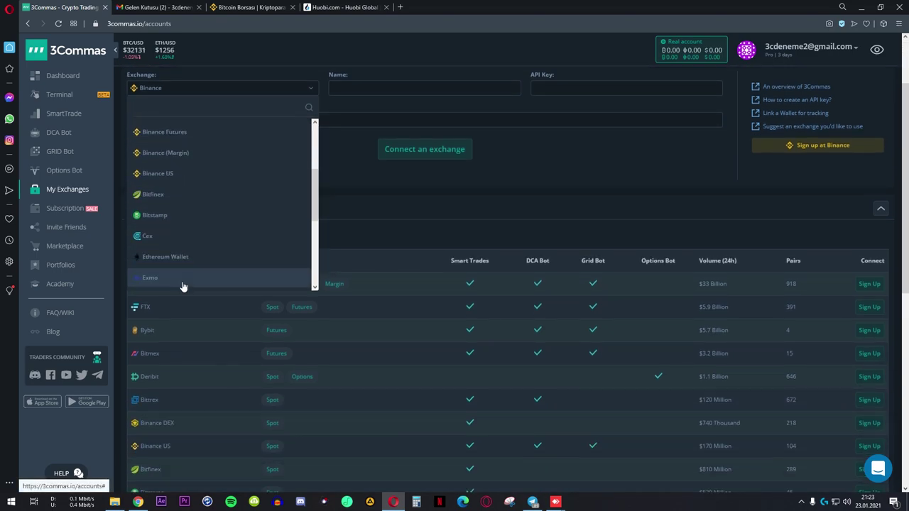
left_click_drag(315, 146, 315, 125)
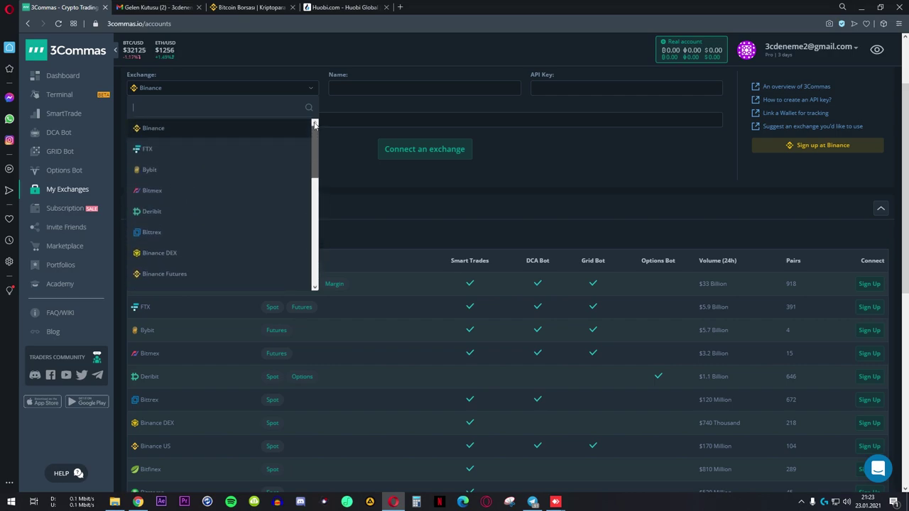
left_click(556, 158)
scroll(497, 185, "up", 2)
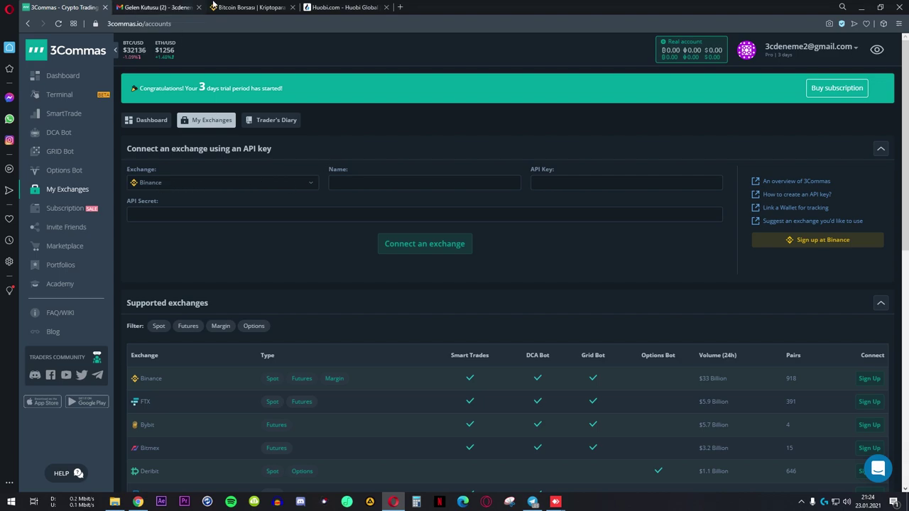
Switch to the Binance site and open the account's API management page.
left_click(252, 7)
left_click_drag(257, 7, 165, 7)
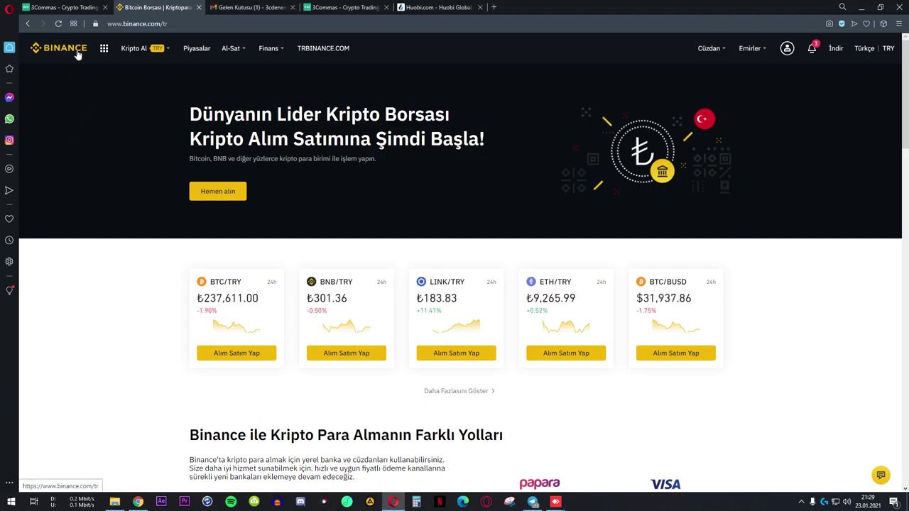
mouse_move(789, 53)
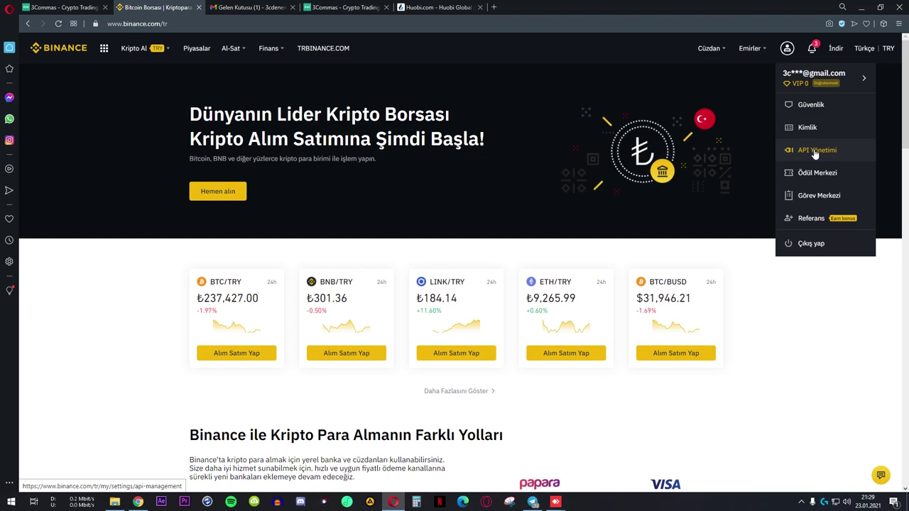
left_click(815, 154)
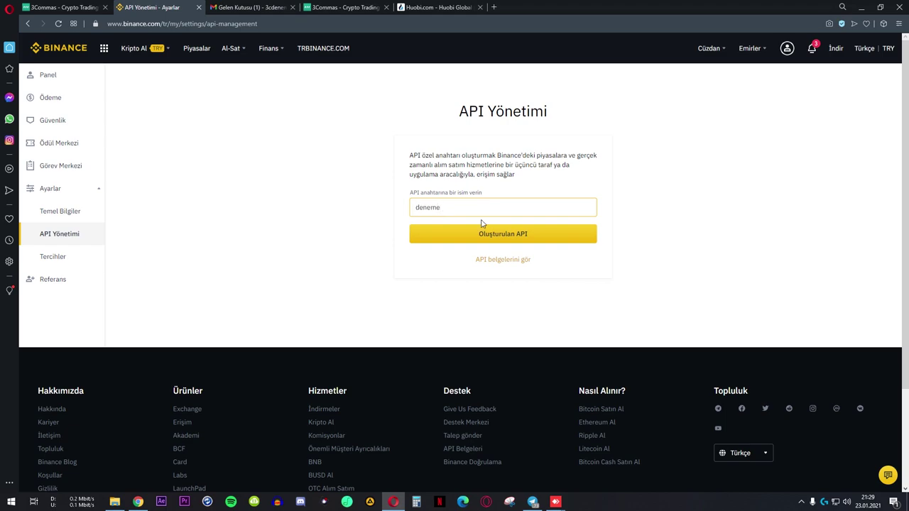
Create a Binance API key labelled deneme, completing the security verification with the e-mail code and the Google Authenticator code.
double_click(471, 210)
left_click(511, 241)
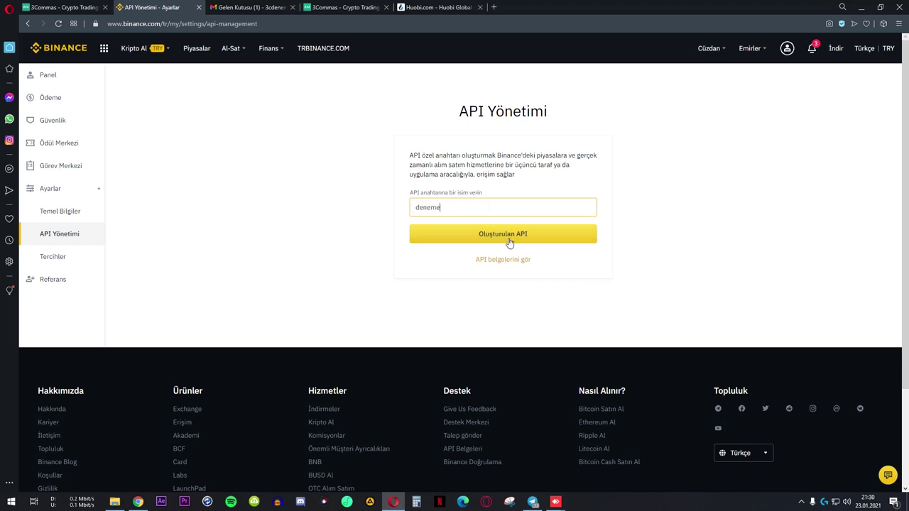
left_click(507, 240)
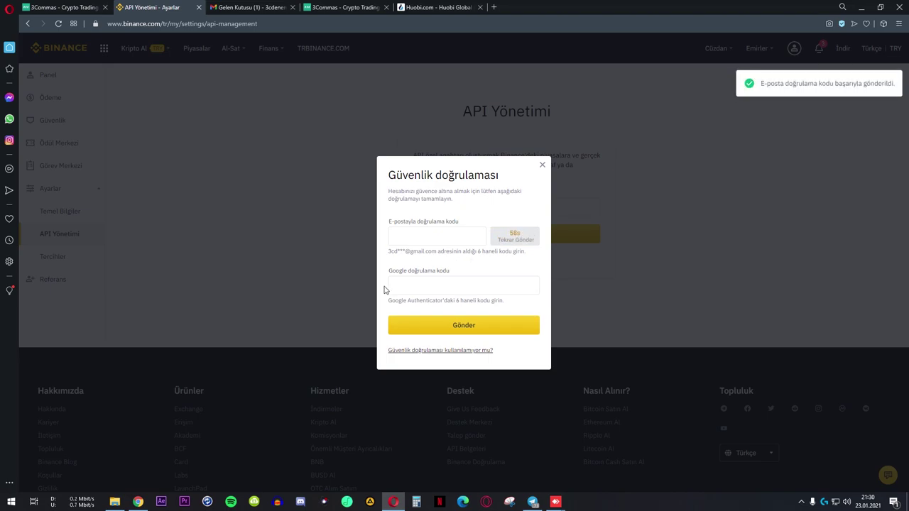
left_click(248, 7)
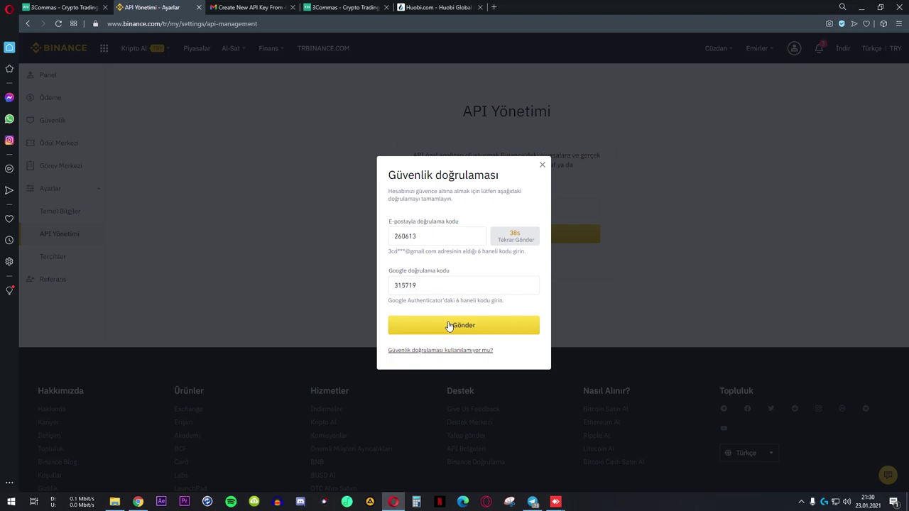
left_click(450, 325)
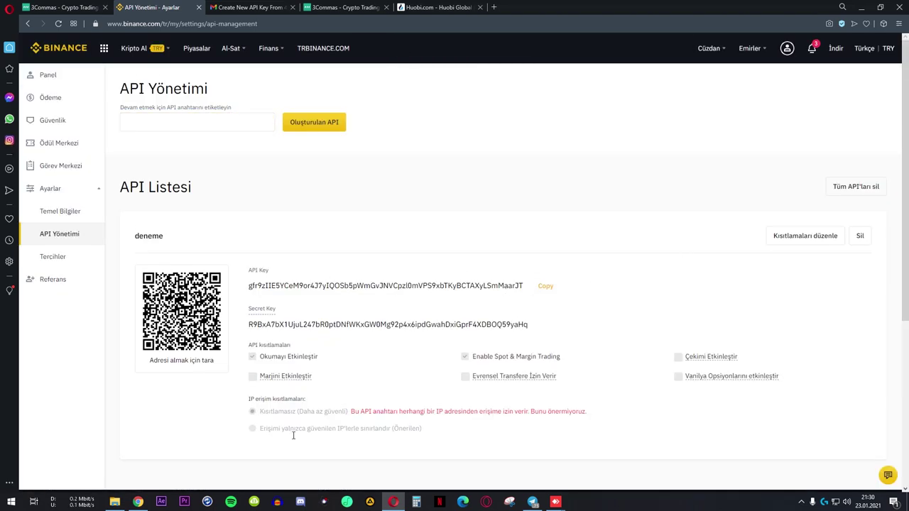
Examine the new deneme key's API key, secret key and reading permission.
left_click_drag(260, 356, 318, 359)
left_click(324, 360)
left_click_drag(250, 291, 433, 290)
left_click_drag(250, 324, 495, 325)
left_click(335, 329)
double_click(304, 286)
left_click(340, 326)
double_click(330, 333)
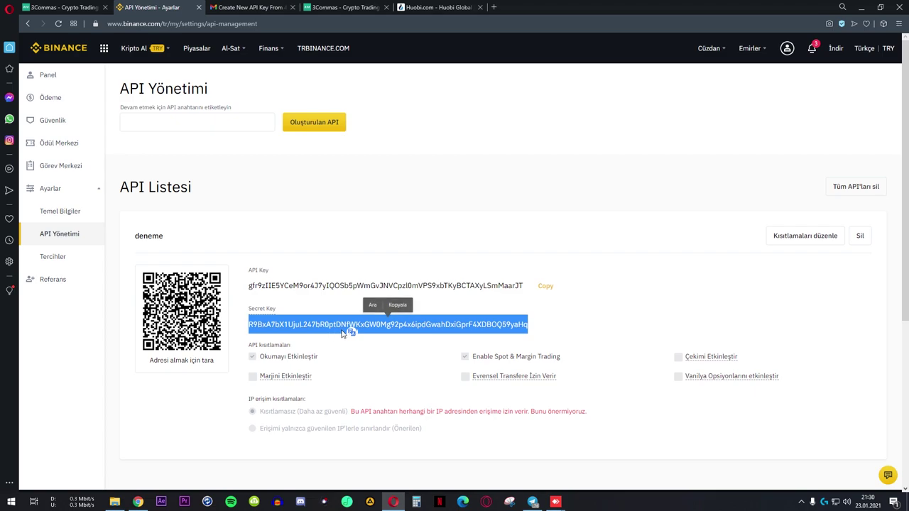
double_click(311, 358)
left_click(467, 267)
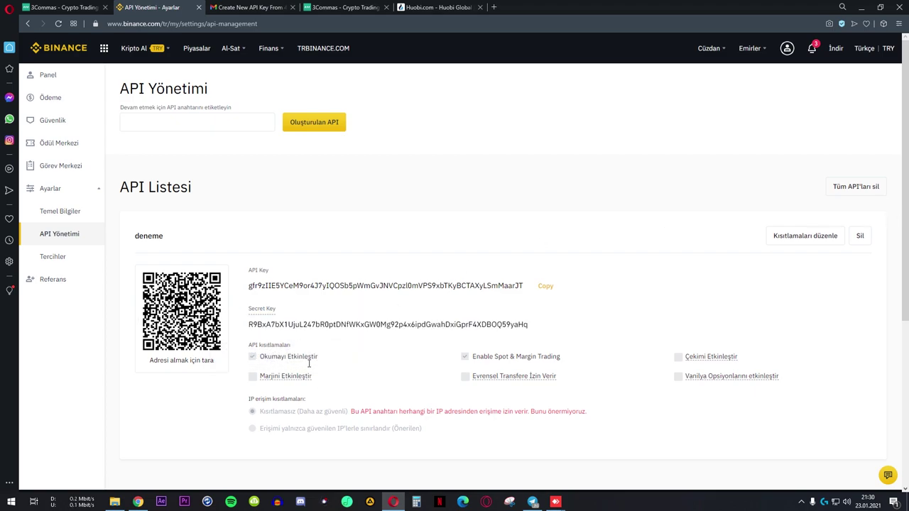
Review the deneme key's Spot & Margin Trading and withdrawal permissions.
left_click_drag(496, 363, 554, 358)
left_click(516, 361)
left_click(545, 285)
mouse_move(690, 361)
triple_click(507, 357)
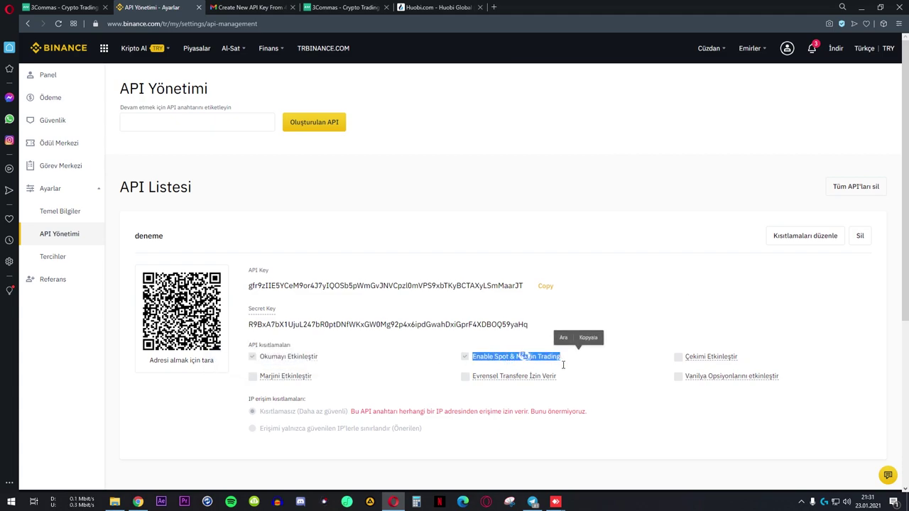
left_click(263, 275)
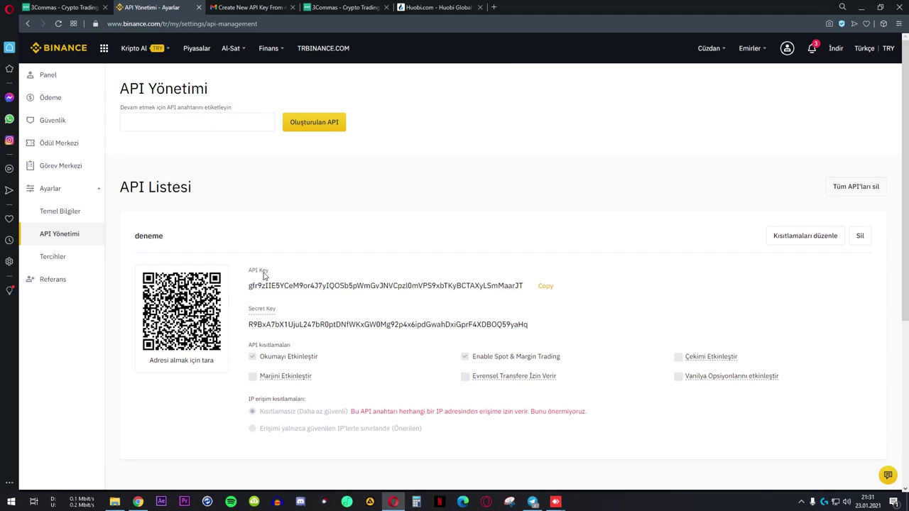
Copy the Binance API key, then in the 3Commas exchange connection form set the name to deneme1 and paste the API key.
left_click(549, 290)
key("ctrl+Tab")
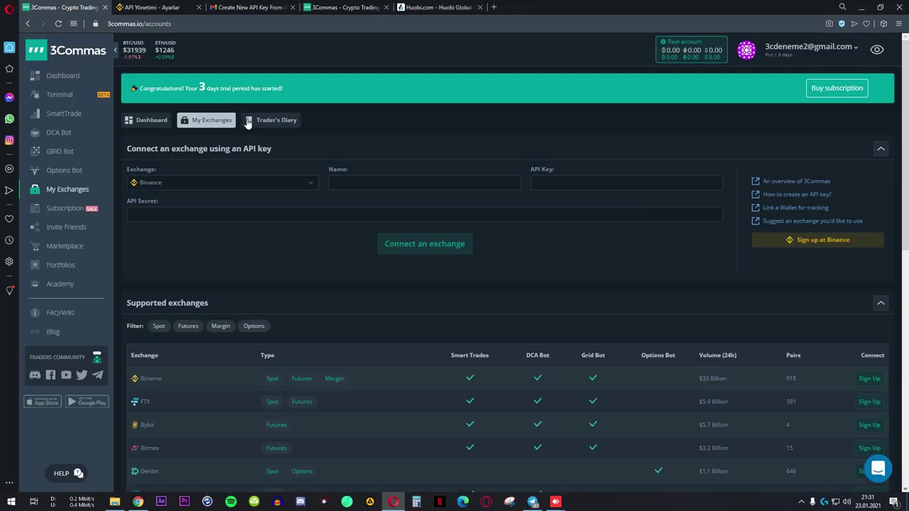
left_click(380, 187)
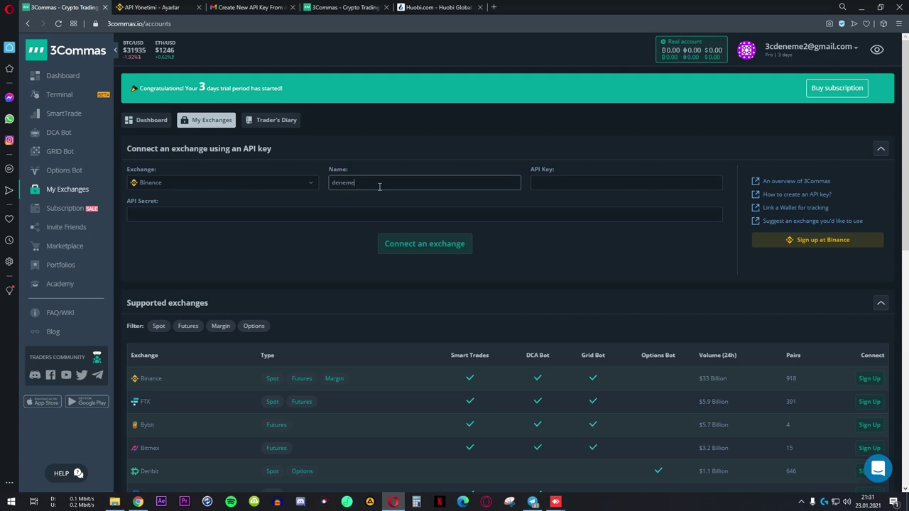
type("deneme1")
left_click(553, 185)
key("ctrl+v")
Copy the secret key from Binance, paste it as the API secret in 3Commas and connect the exchange.
left_click(159, 7)
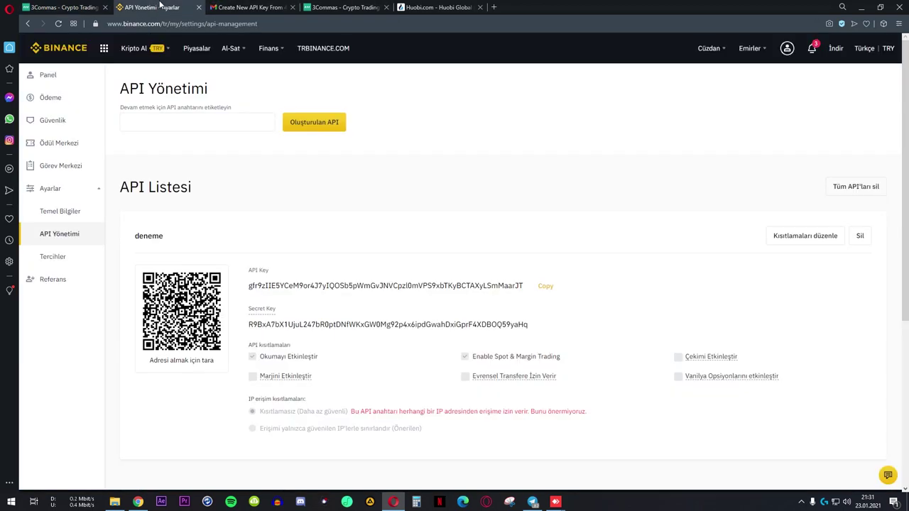
double_click(346, 327)
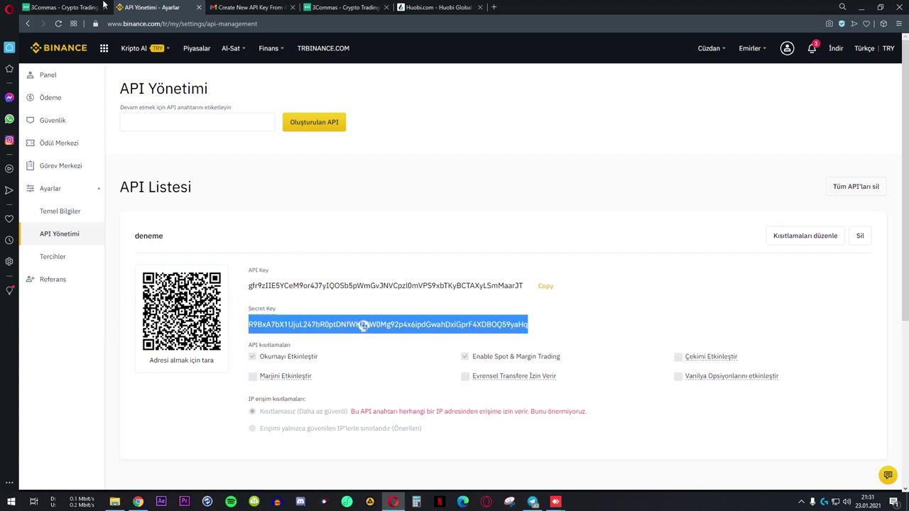
key("ctrl+c")
key("ctrl+Tab")
left_click(337, 219)
key("ctrl+v")
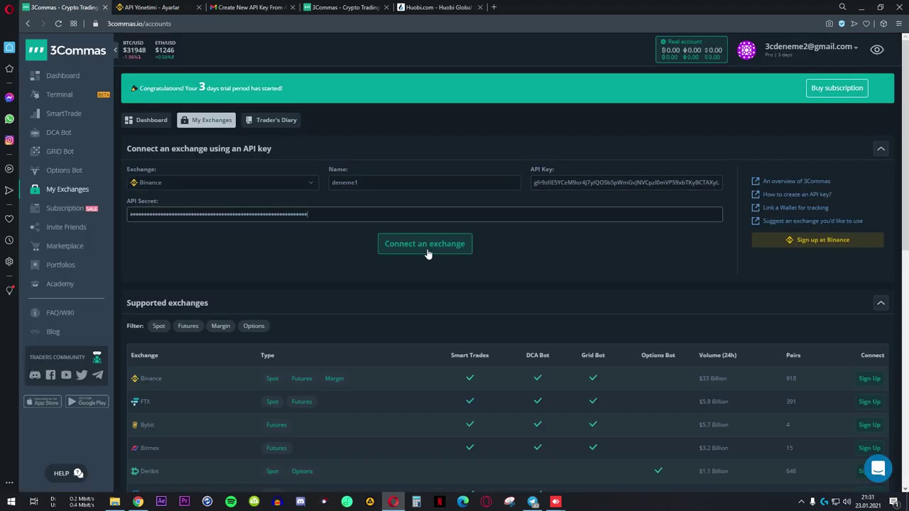
left_click(433, 253)
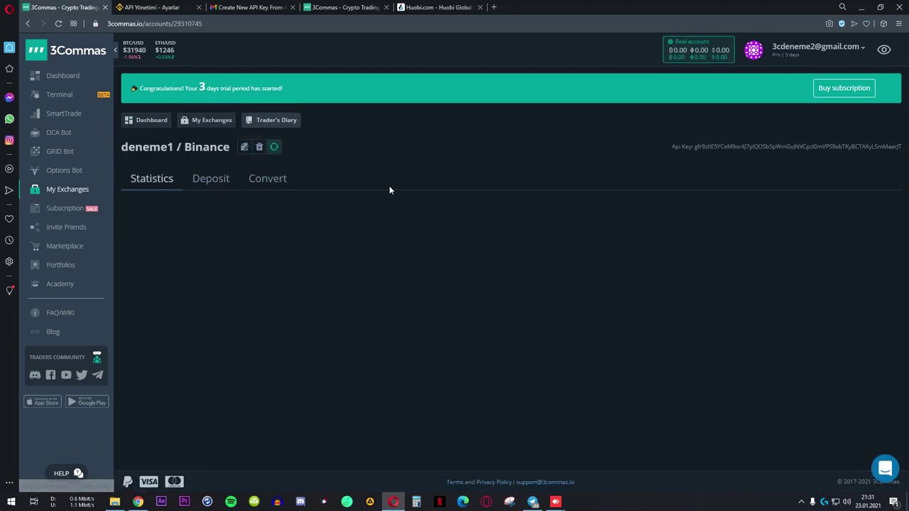
Return to the connected exchanges and delete the deneme1 (Margin) exchange, confirming its removal.
left_click(136, 179)
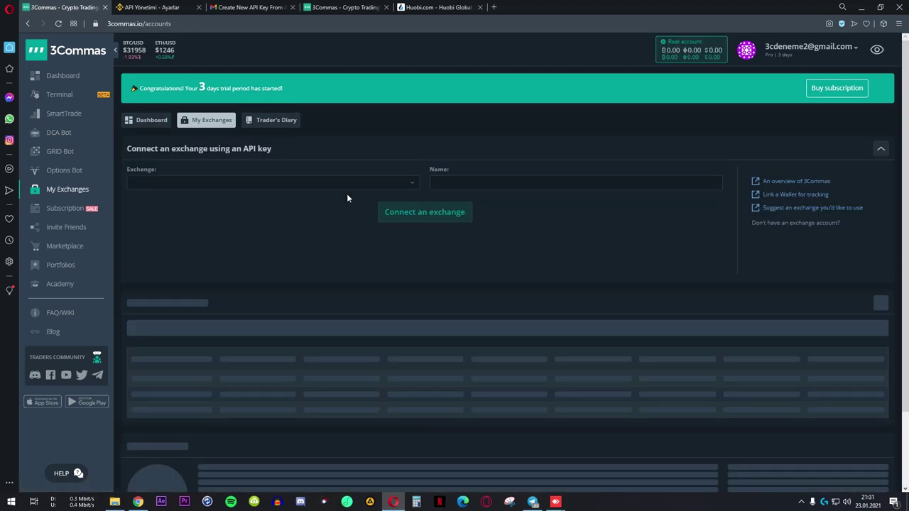
scroll(398, 260, "down", 2)
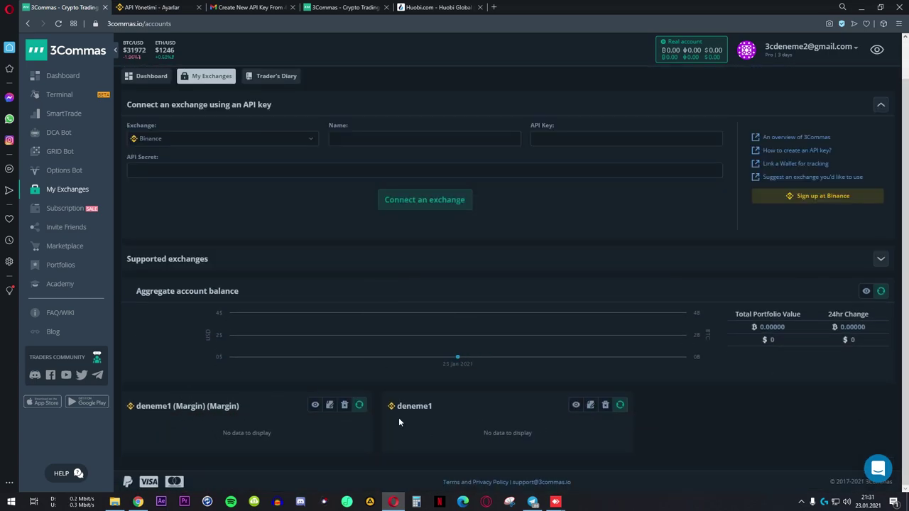
left_click_drag(162, 407, 239, 408)
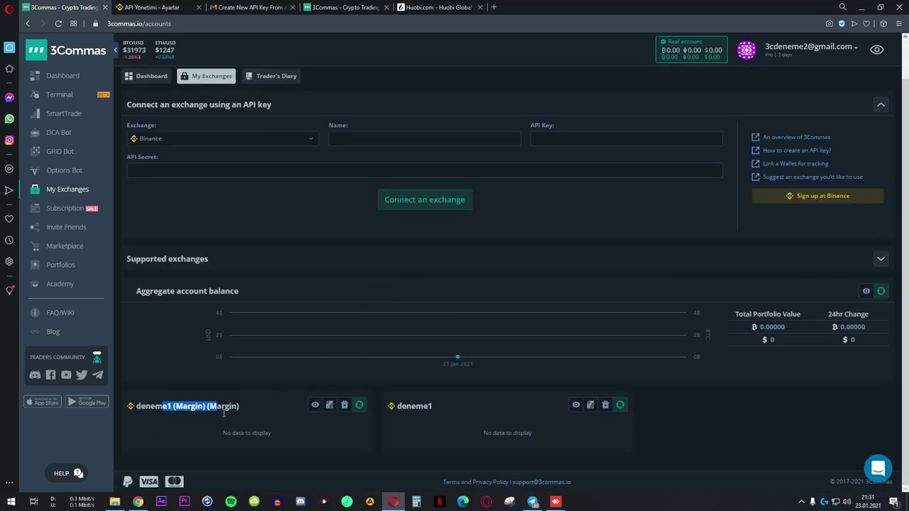
left_click(345, 408)
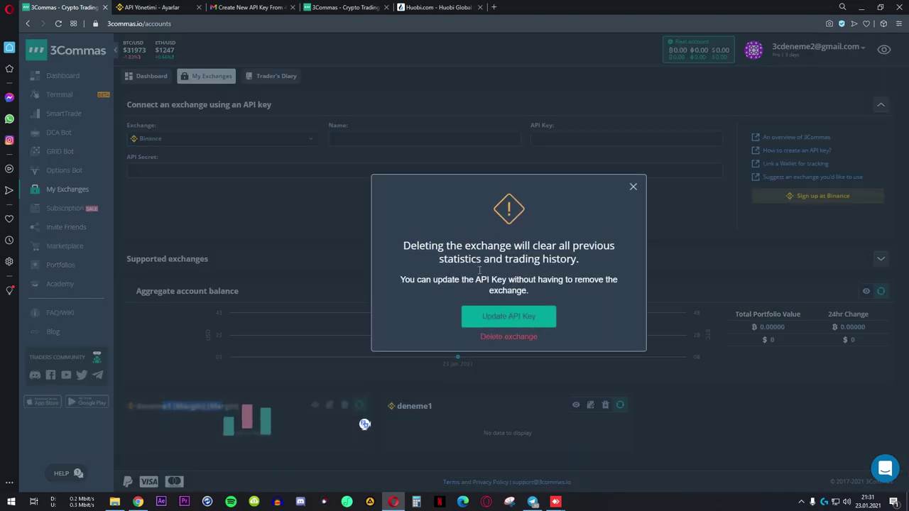
left_click(507, 338)
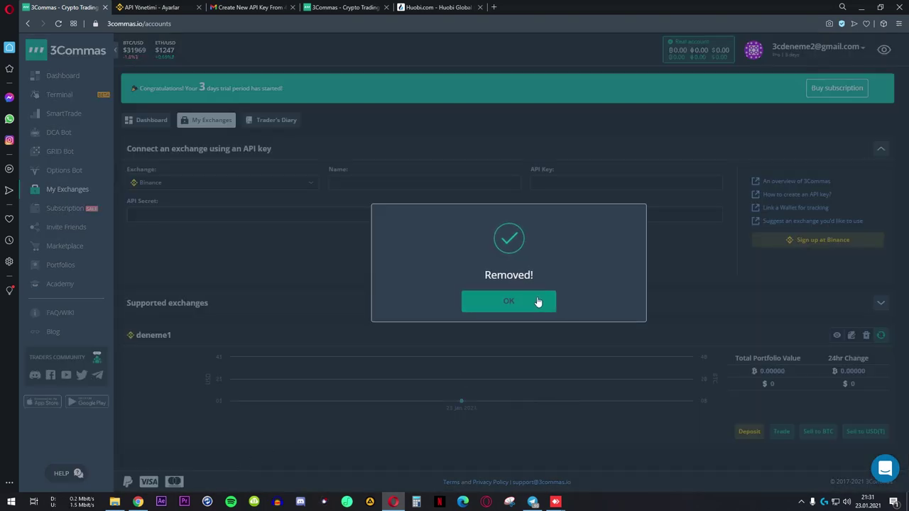
left_click(537, 301)
Check how the connected deneme1 account is shown in My Exchanges and on the dashboard.
double_click(167, 337)
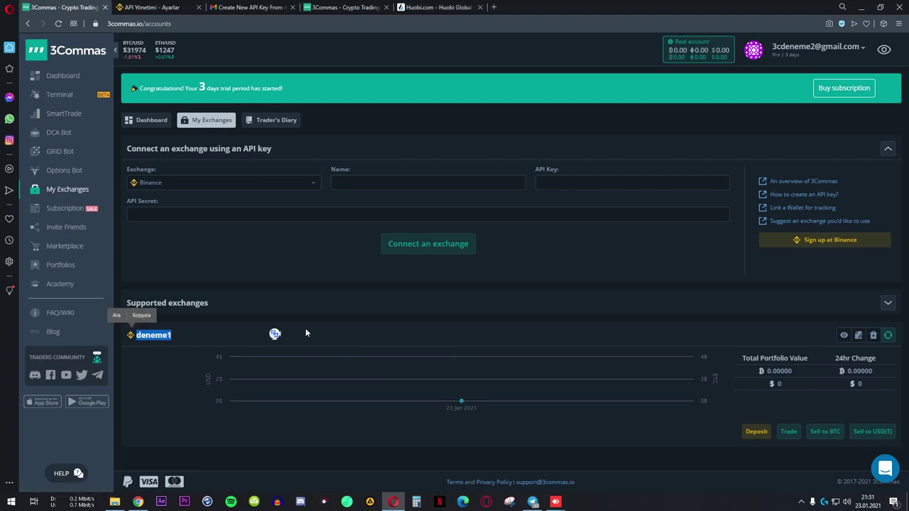
left_click(201, 332)
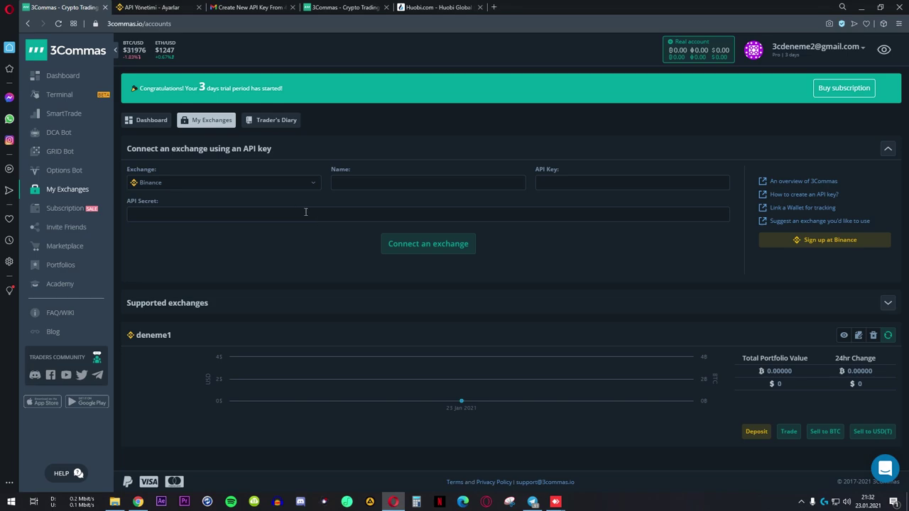
left_click(66, 76)
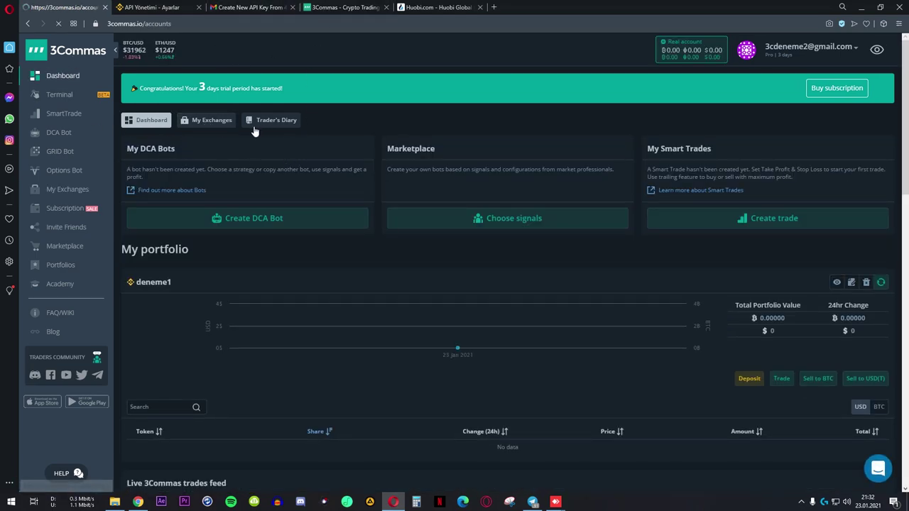
left_click(212, 120)
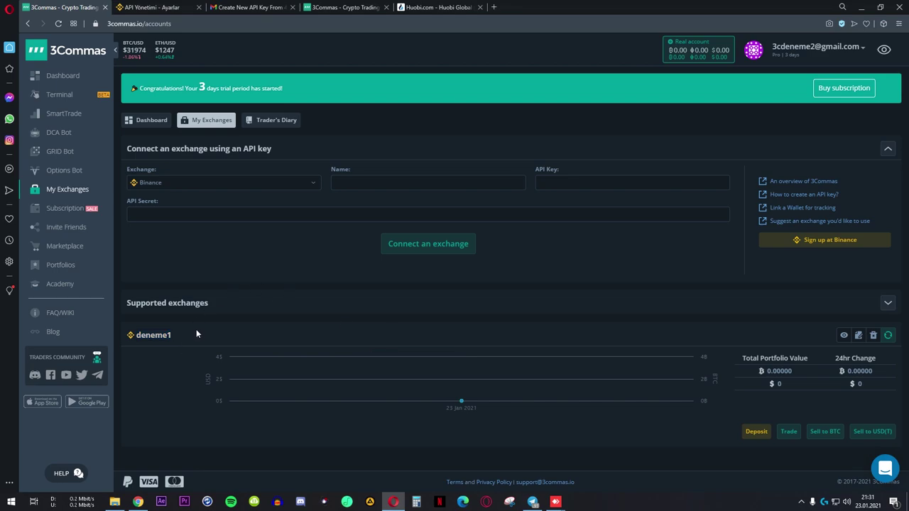
left_click(66, 76)
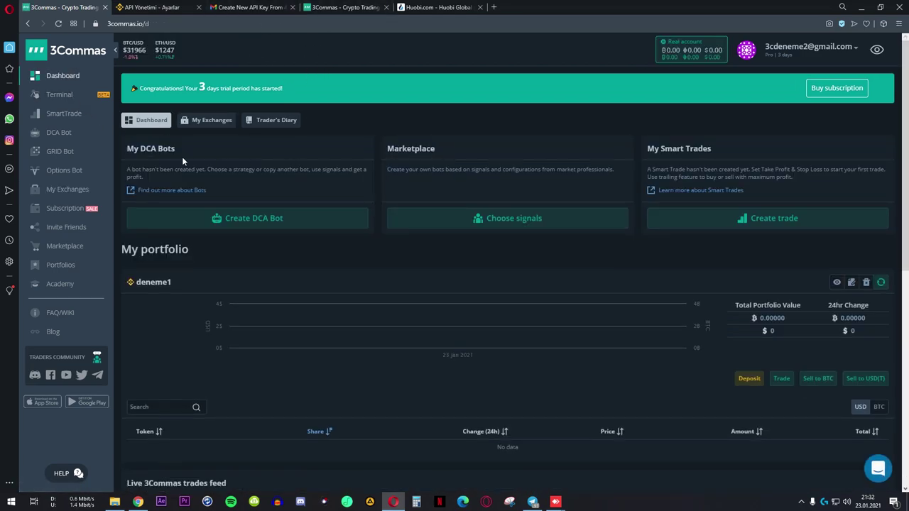
left_click(207, 120)
left_click_drag(135, 334, 176, 345)
left_click(204, 331)
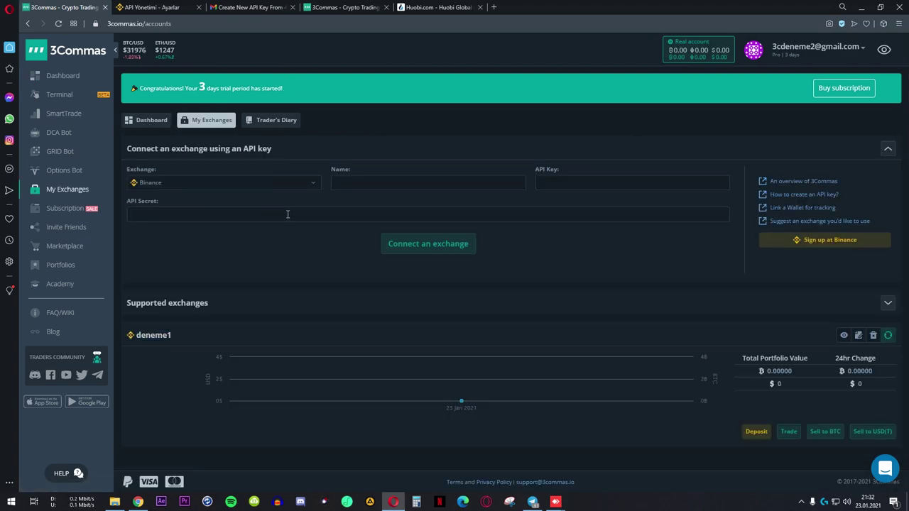
left_click(70, 75)
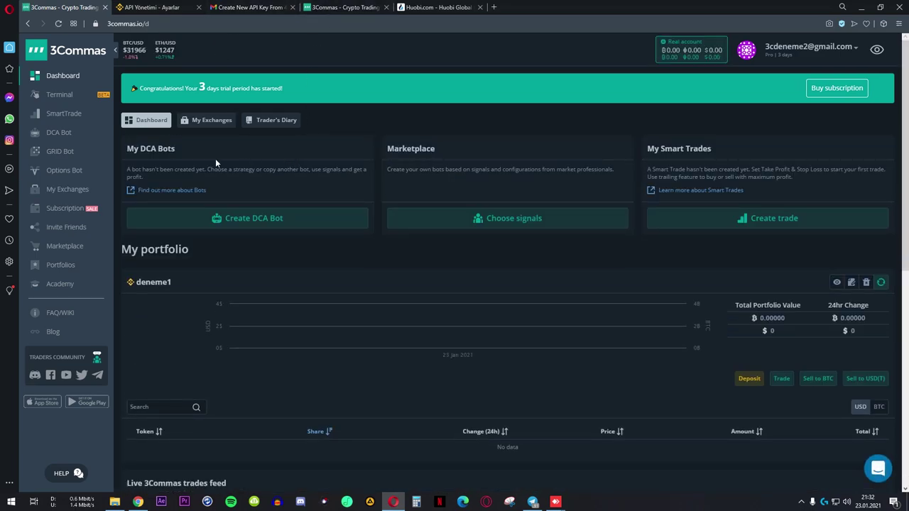
left_click(196, 119)
left_click(186, 333)
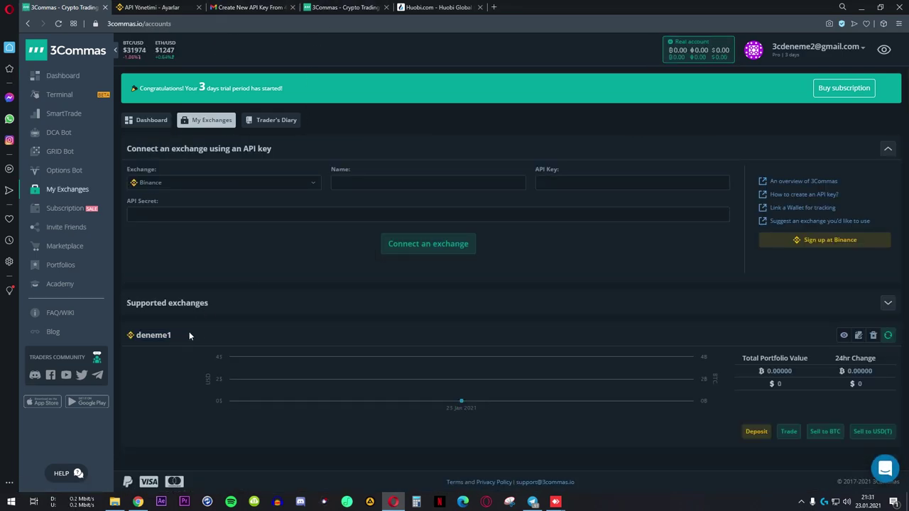
double_click(204, 330)
left_click(179, 336)
left_click(61, 75)
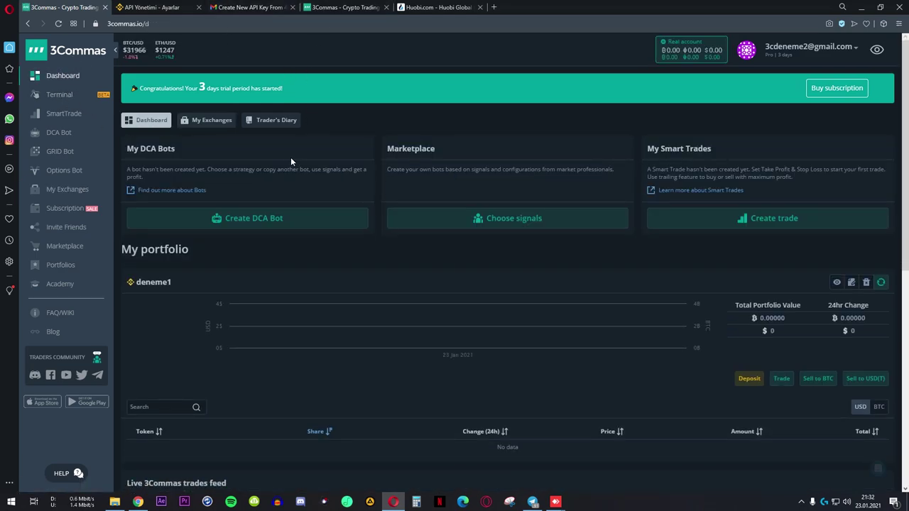
left_click(210, 120)
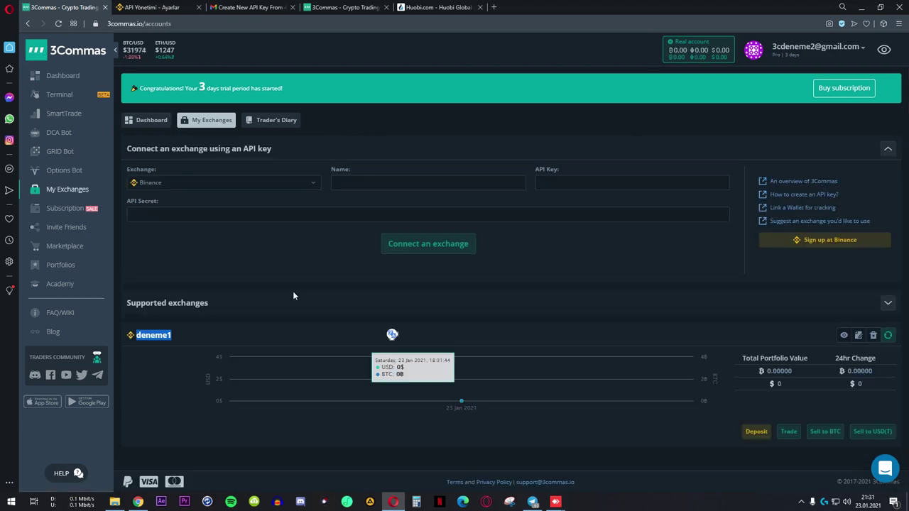
left_click(61, 75)
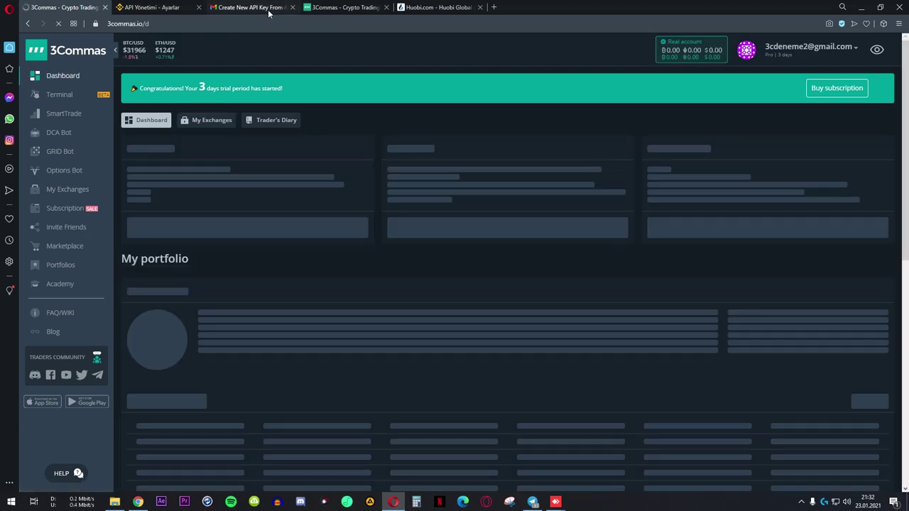
Reopen My Exchanges and begin a new connection with Huobi as the exchange, named huobi.
left_click(211, 121)
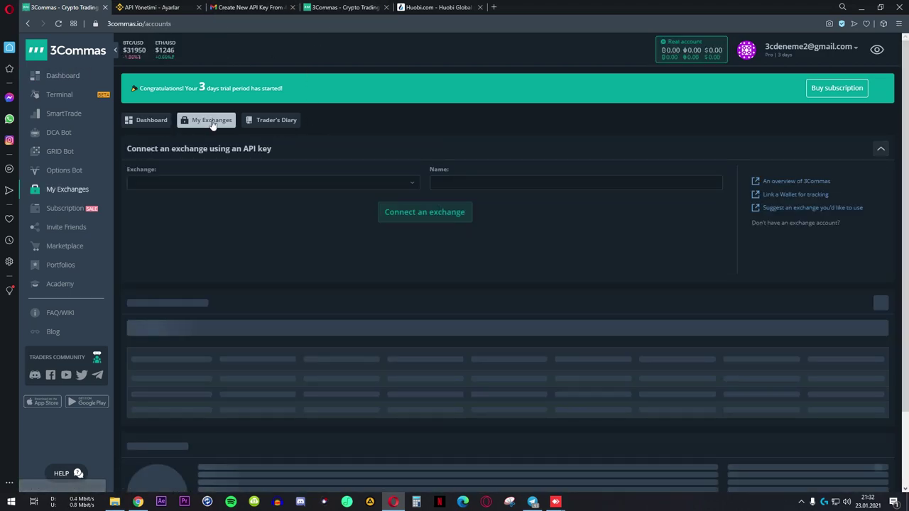
left_click(207, 180)
type("hu")
left_click(209, 224)
left_click(365, 187)
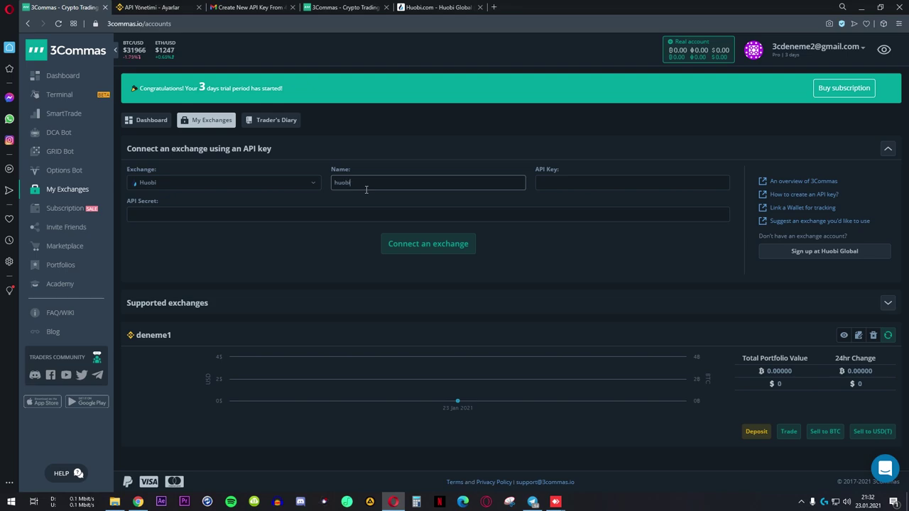
Switch to the Huobi site and open the account's API settings page.
left_click(421, 7)
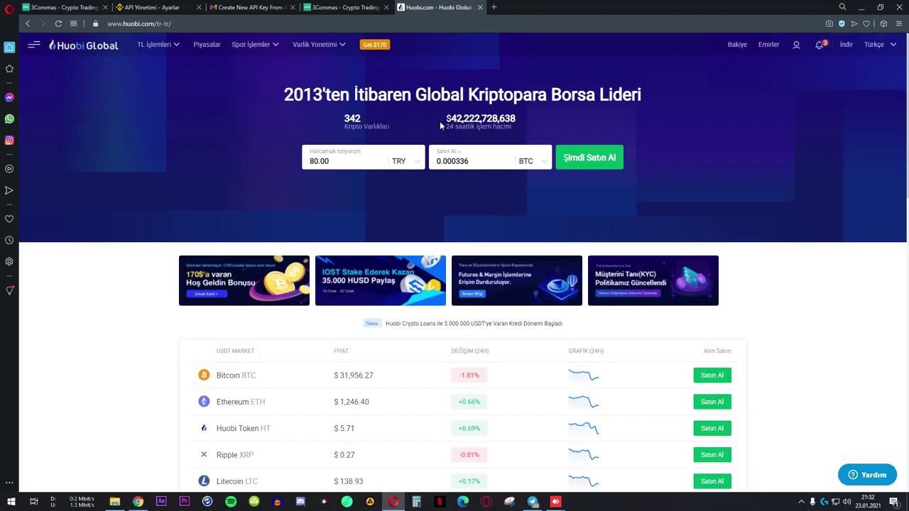
mouse_move(796, 45)
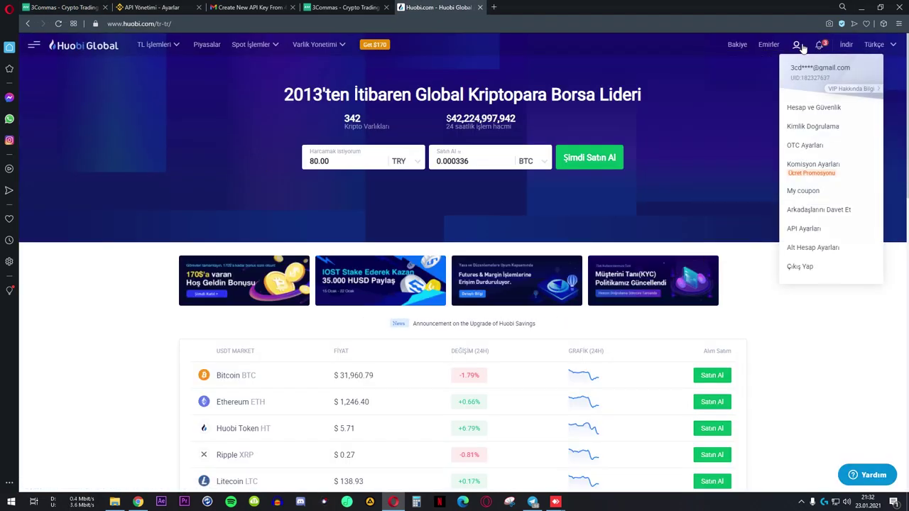
left_click(804, 229)
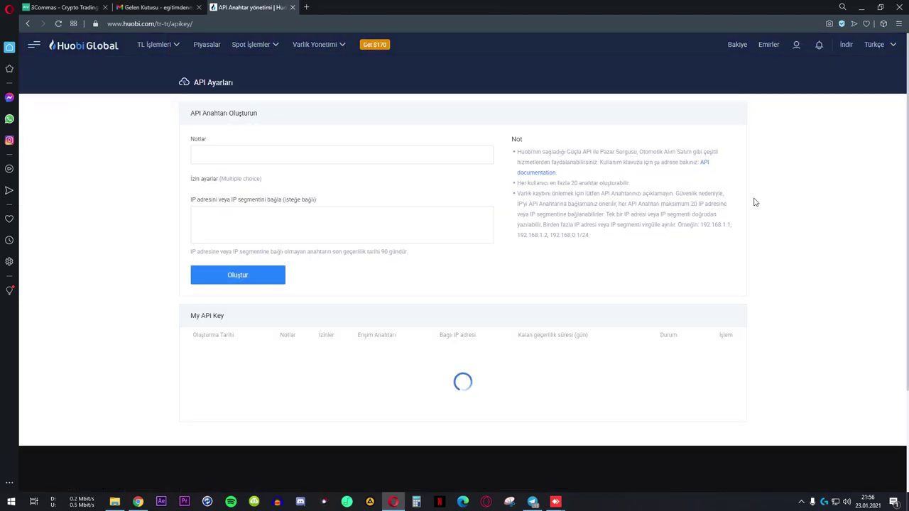
Submit a new Huobi API key request with the note deneme2 and the Trade permission enabled.
left_click(220, 157)
type("deneme")
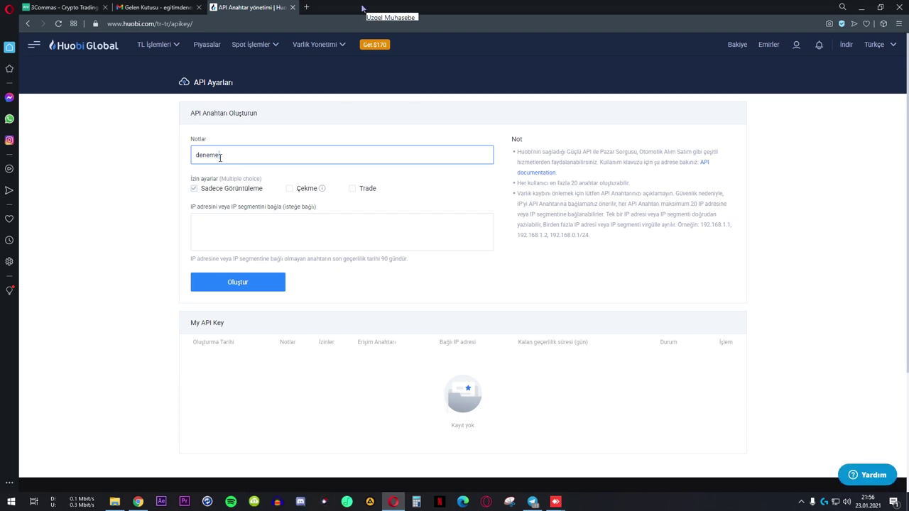
type("2")
left_click(265, 283)
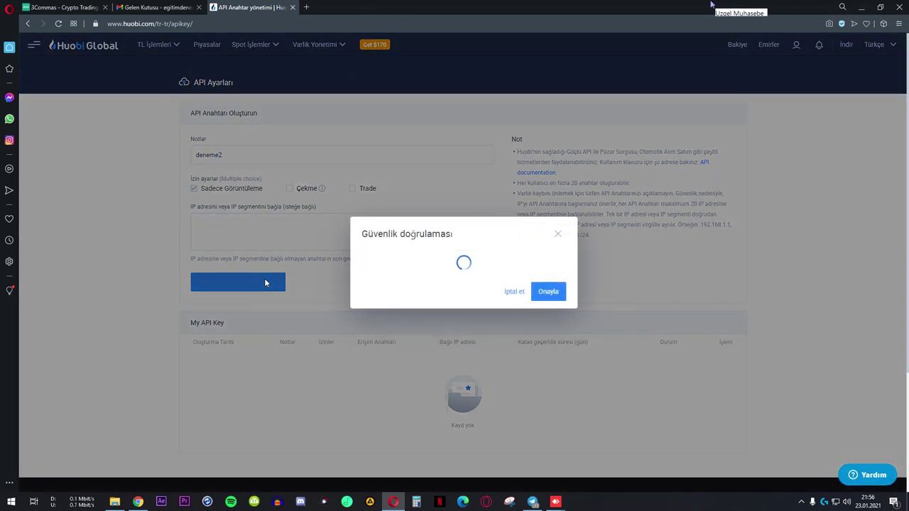
left_click(513, 302)
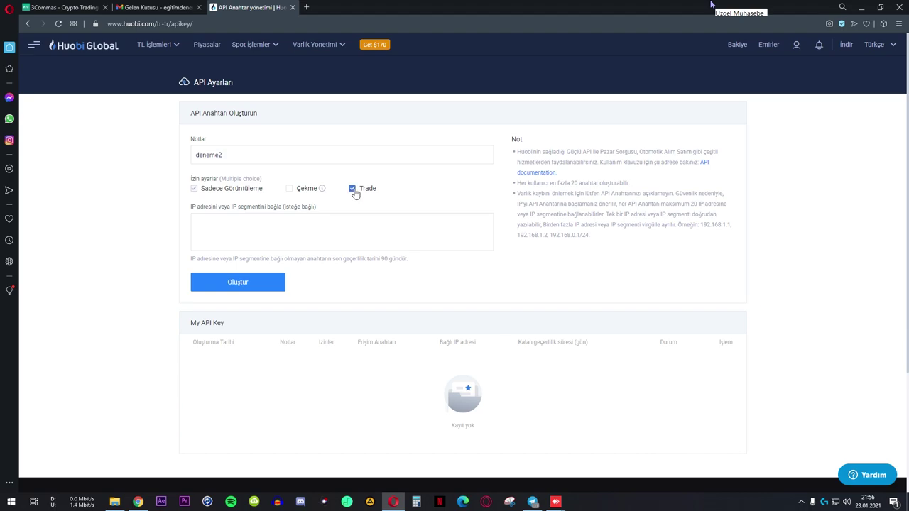
left_click(245, 287)
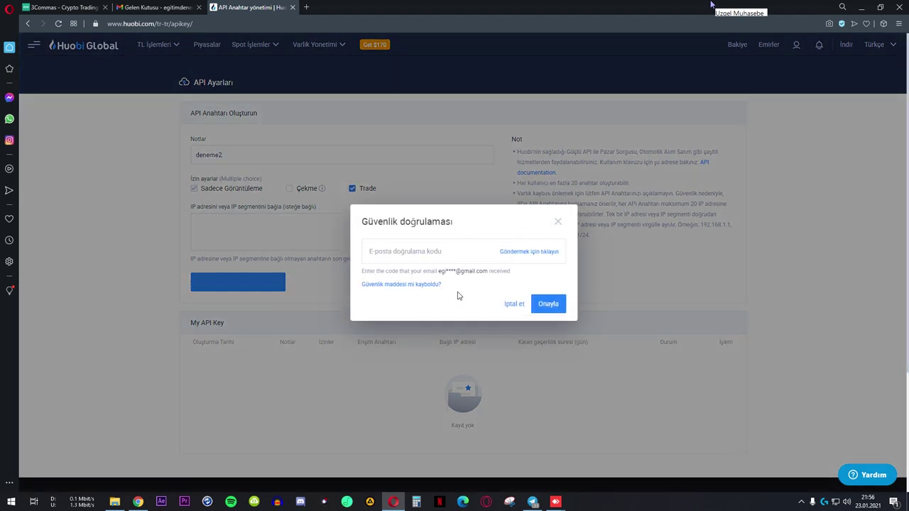
Request the e-mail verification code, switch to Gmail and copy the code from the HB security verification message.
left_click(517, 259)
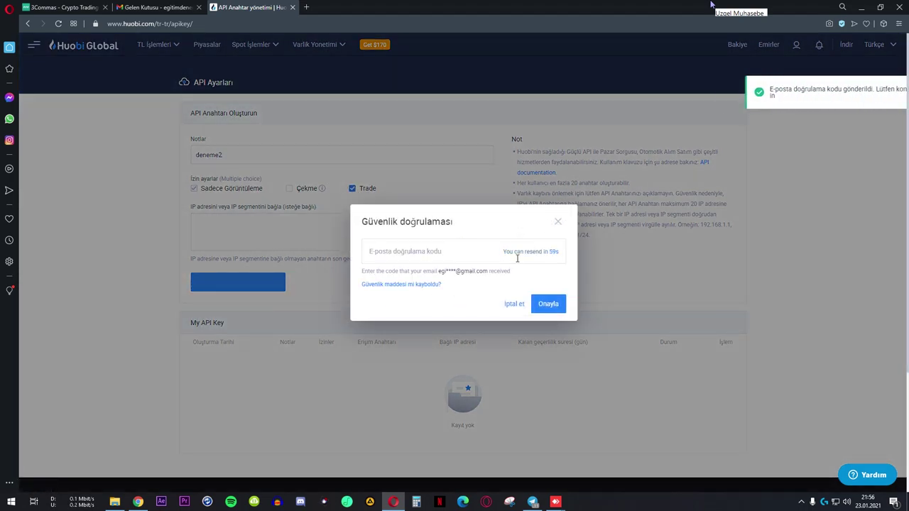
left_click(157, 7)
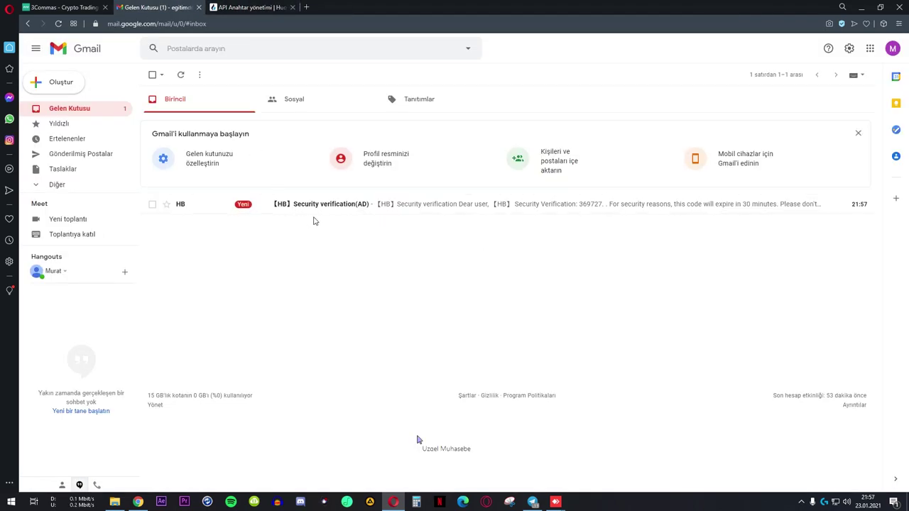
left_click(311, 212)
double_click(463, 262)
left_click(465, 244)
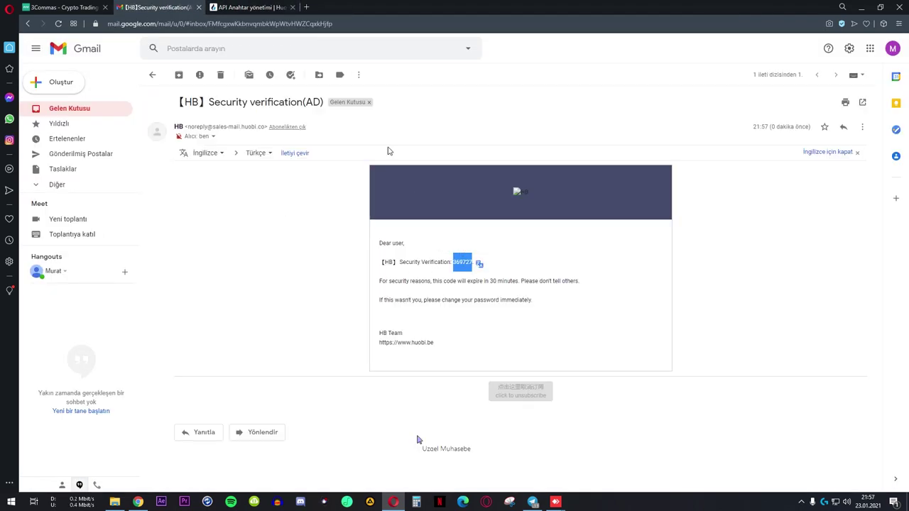
Return to Huobi, enter the e-mail verification code and confirm the creation of the API key.
key("ctrl+Tab")
left_click(472, 263)
key("ctrl+v")
left_click(546, 304)
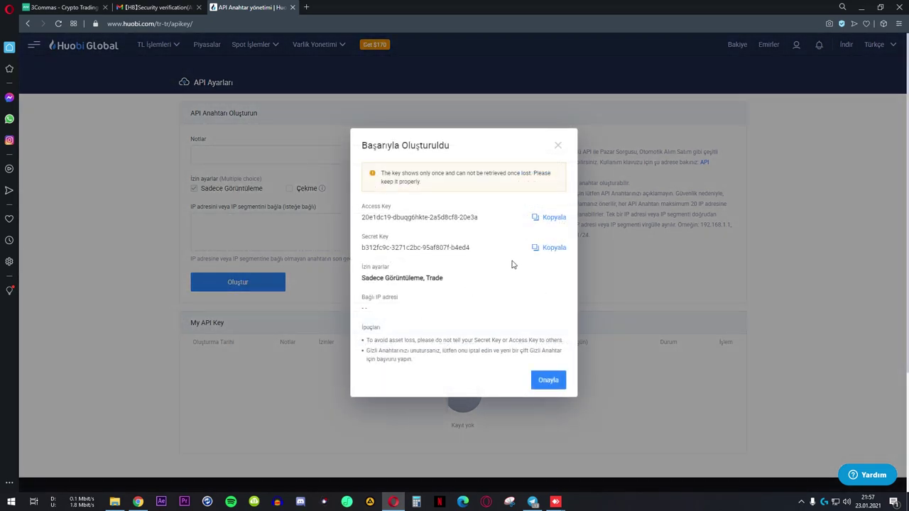
Copy Huobi's access key and secret key into the API Key and API Secret fields in 3Commas and connect the exchange.
left_click(552, 217)
key("ctrl+1")
key("ctrl+v")
left_click(252, 7)
left_click(558, 248)
left_click(64, 7)
left_click(206, 216)
key("ctrl+v")
left_click(436, 252)
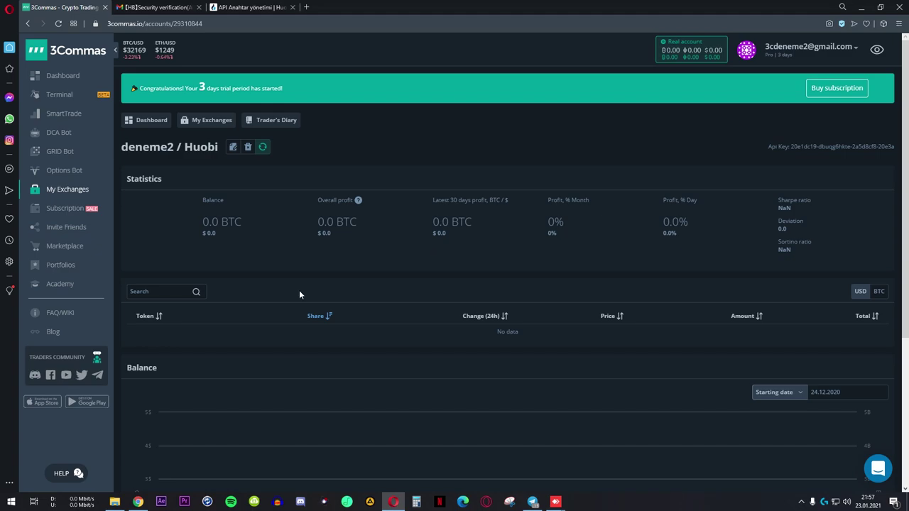
Return to My Exchanges and check the list of connected exchange accounts.
left_click(205, 122)
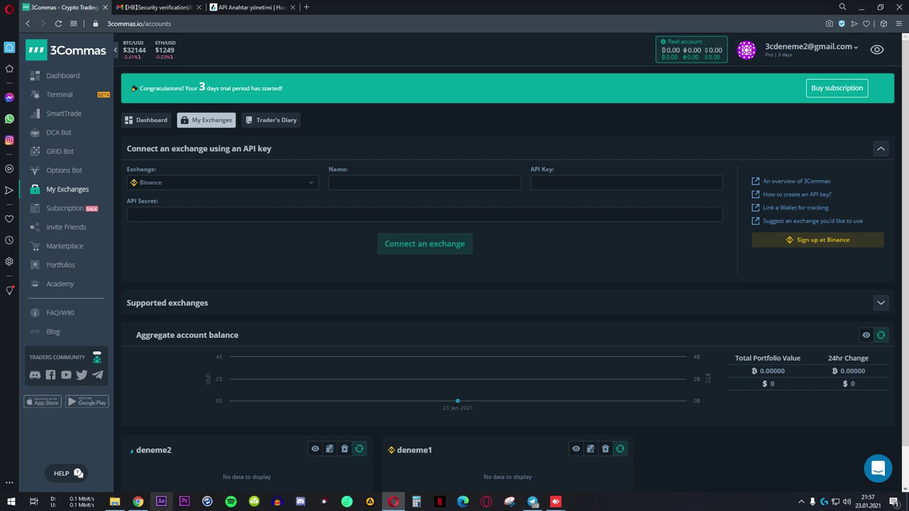
scroll(276, 294, "down", 1)
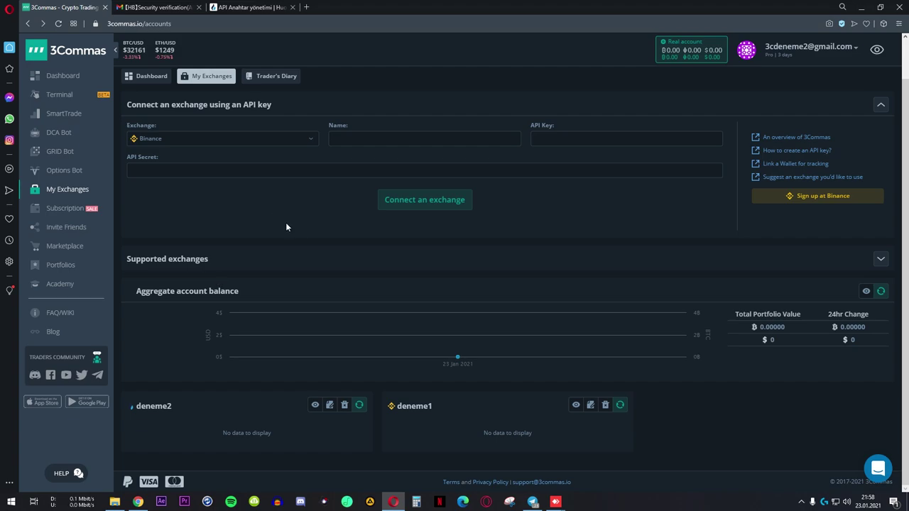